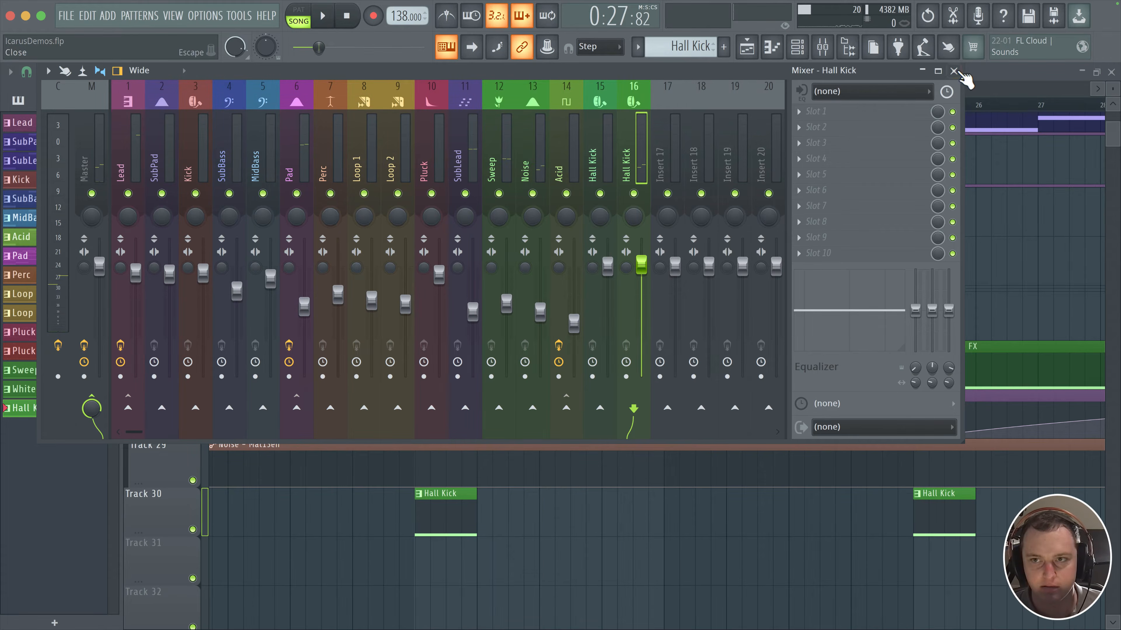
- Close the mixer and play the arrangement from bar 13 past the Hall Kick clip at bar 17, then stop playback
left_click(953, 71)
left_click_drag(294, 196, 434, 216)
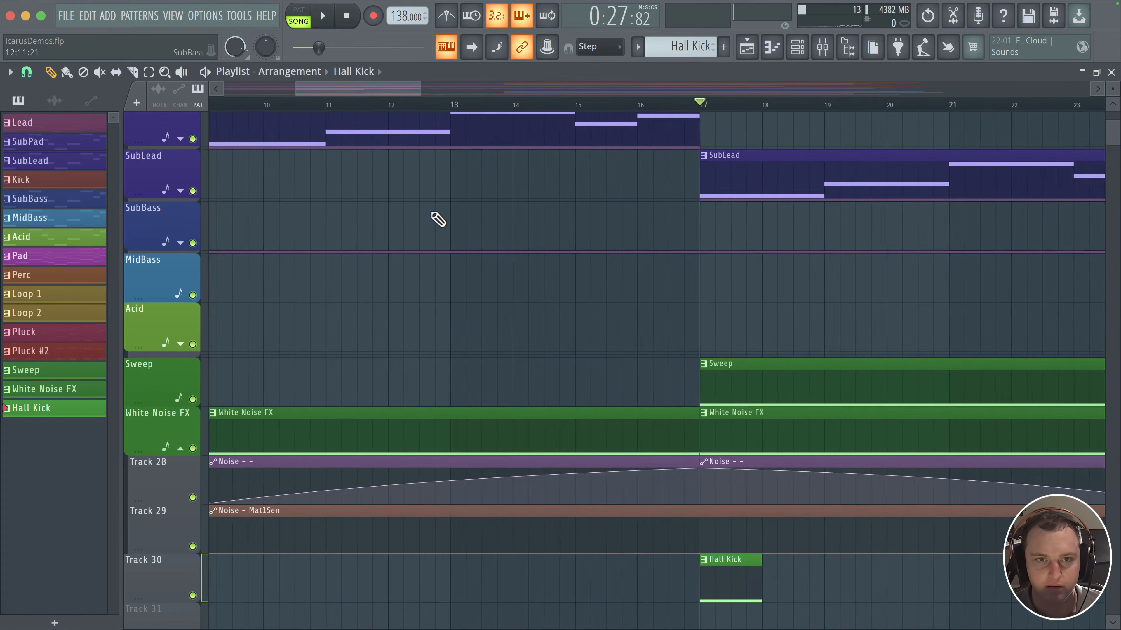
scroll(435, 217, "down", 2)
left_click(451, 105)
key("space")
scroll(483, 315, "up", 8)
scroll(492, 329, "up", 2)
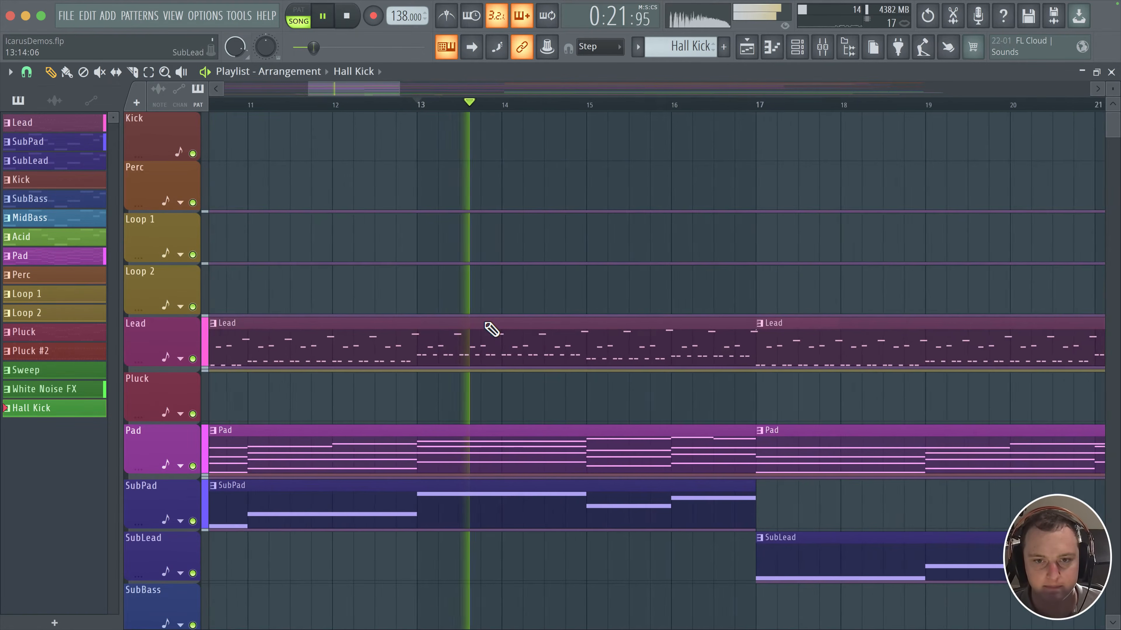
scroll(485, 323, "down", 5)
scroll(476, 379, "down", 6)
scroll(476, 387, "down", 5)
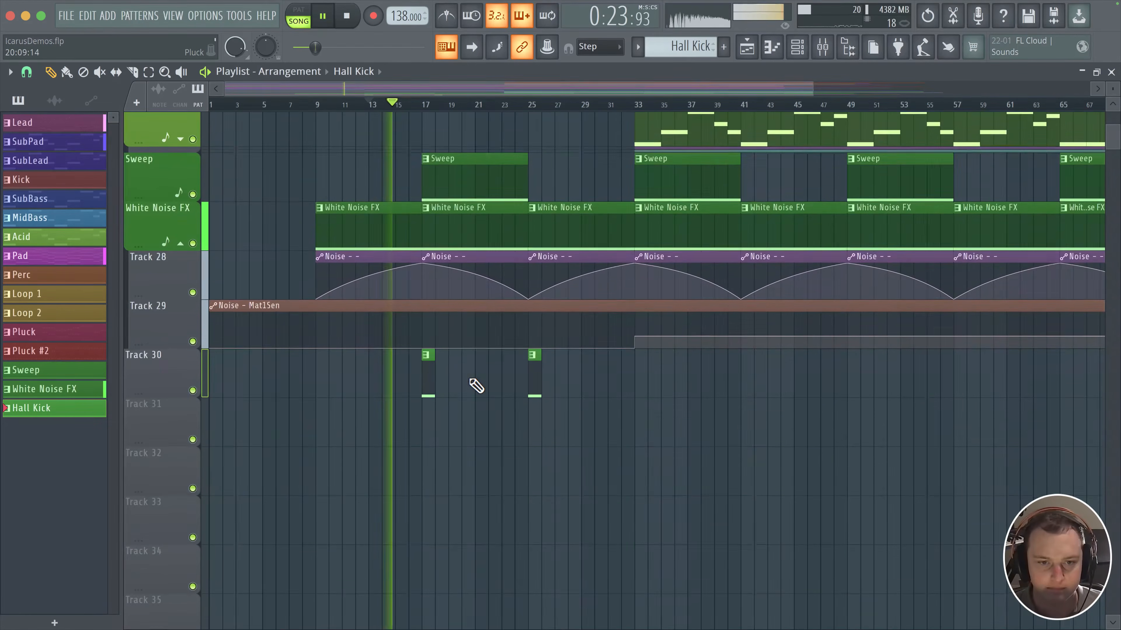
scroll(458, 388, "up", 4)
left_click_drag(406, 371, 498, 437)
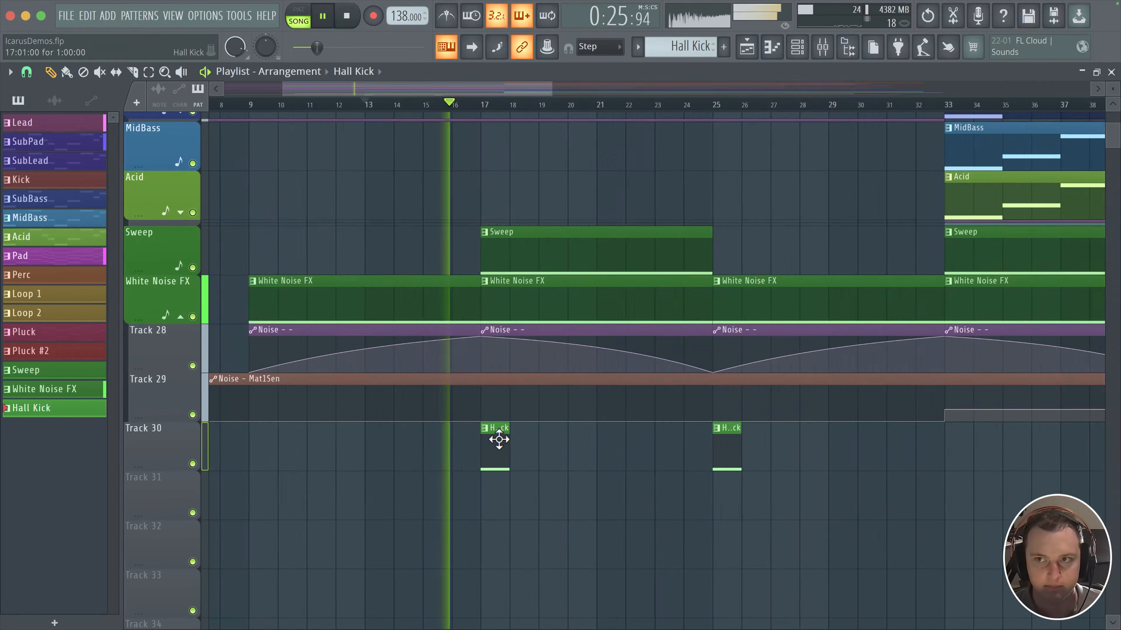
scroll(498, 438, "up", 1)
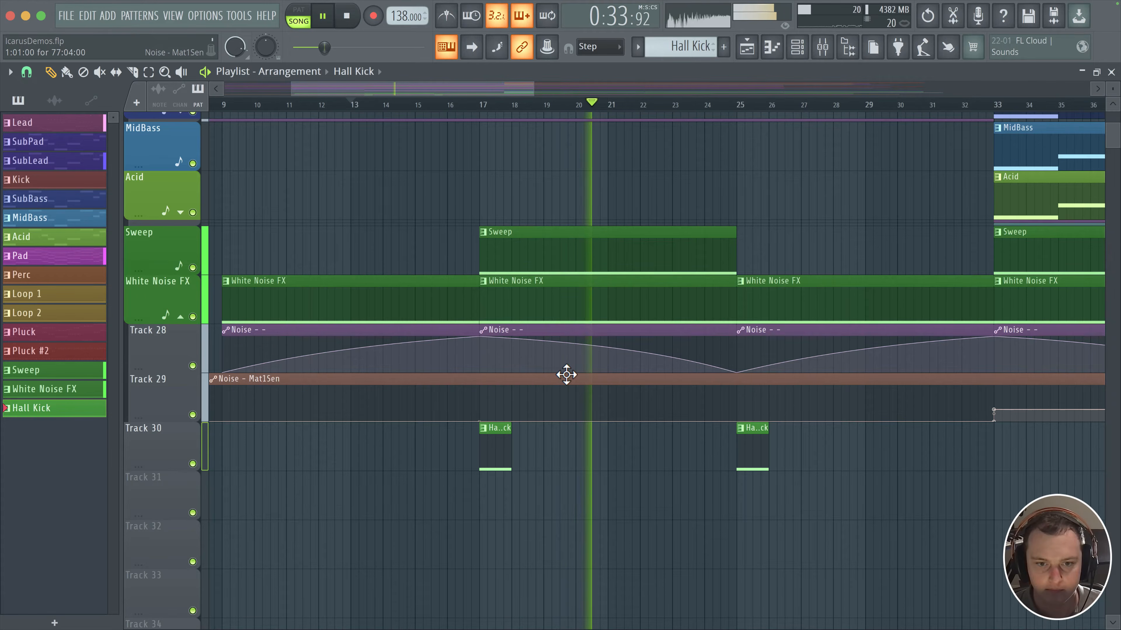
key("space")
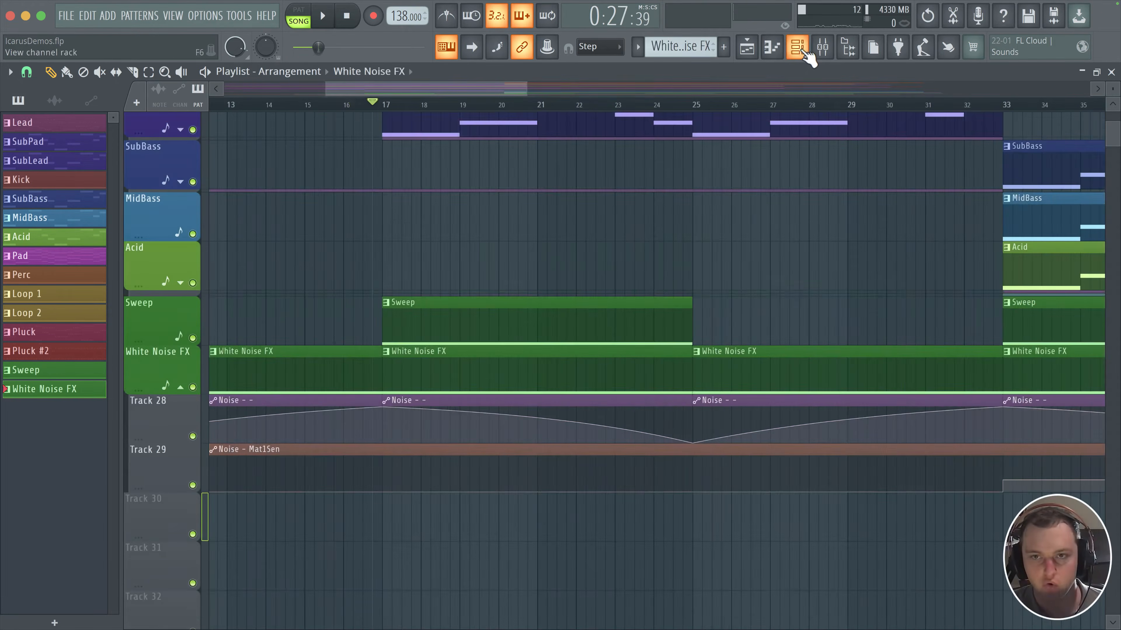
- Clone the Init synth channel in the channel rack and close the copy's synth window
left_click(796, 47)
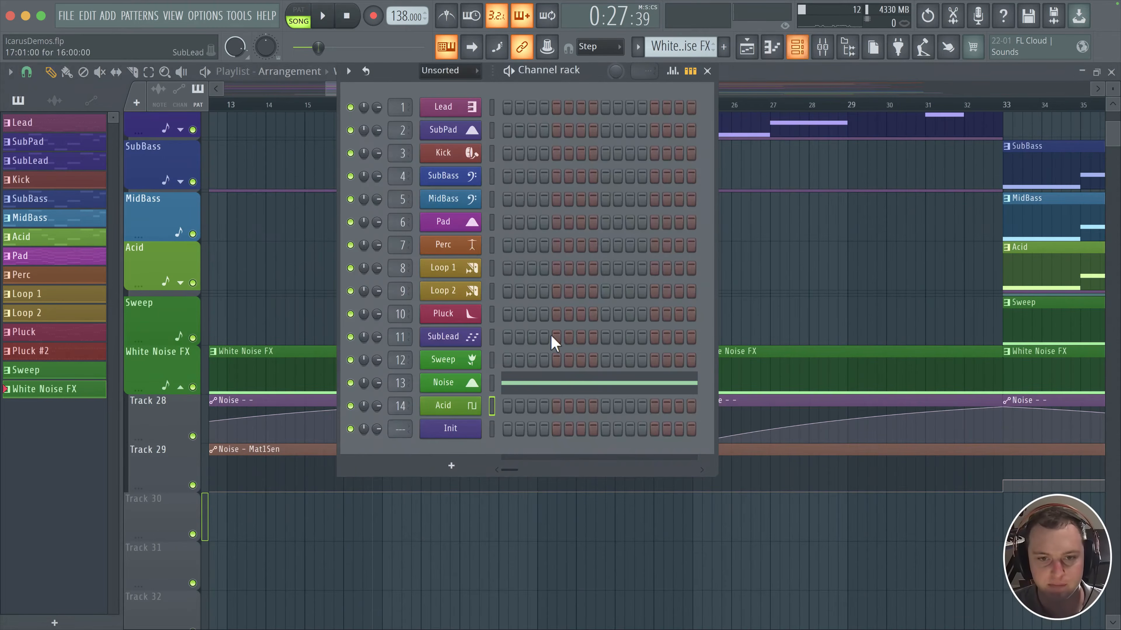
right_click(463, 433)
left_click(549, 570)
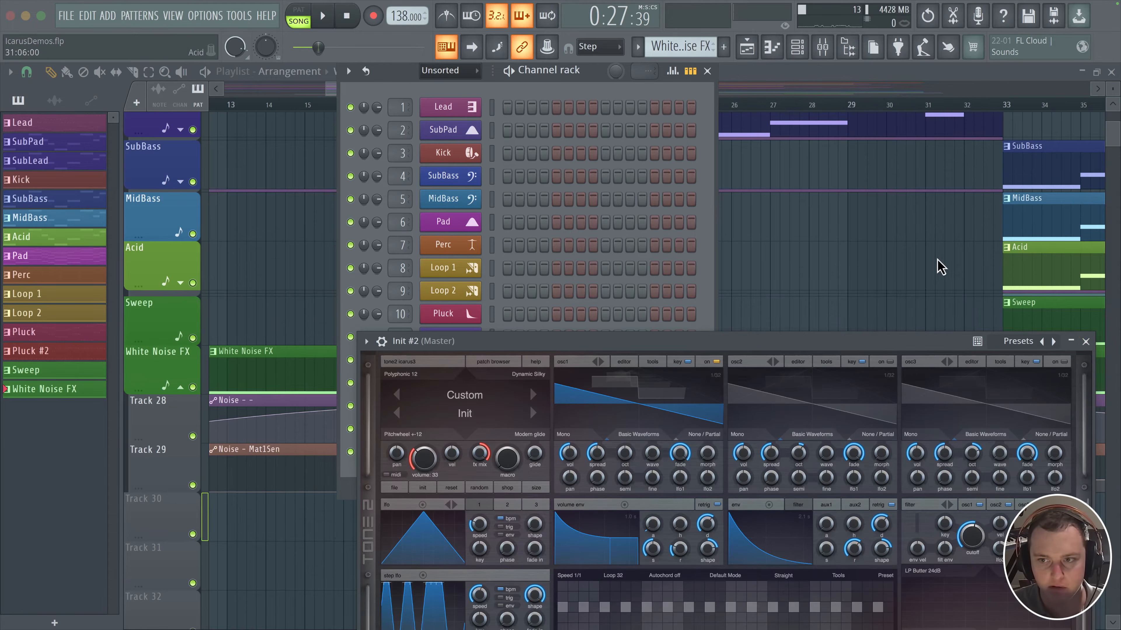
left_click(1085, 341)
- Rename the original Init channel below Acid as Hall Kick
key("F2")
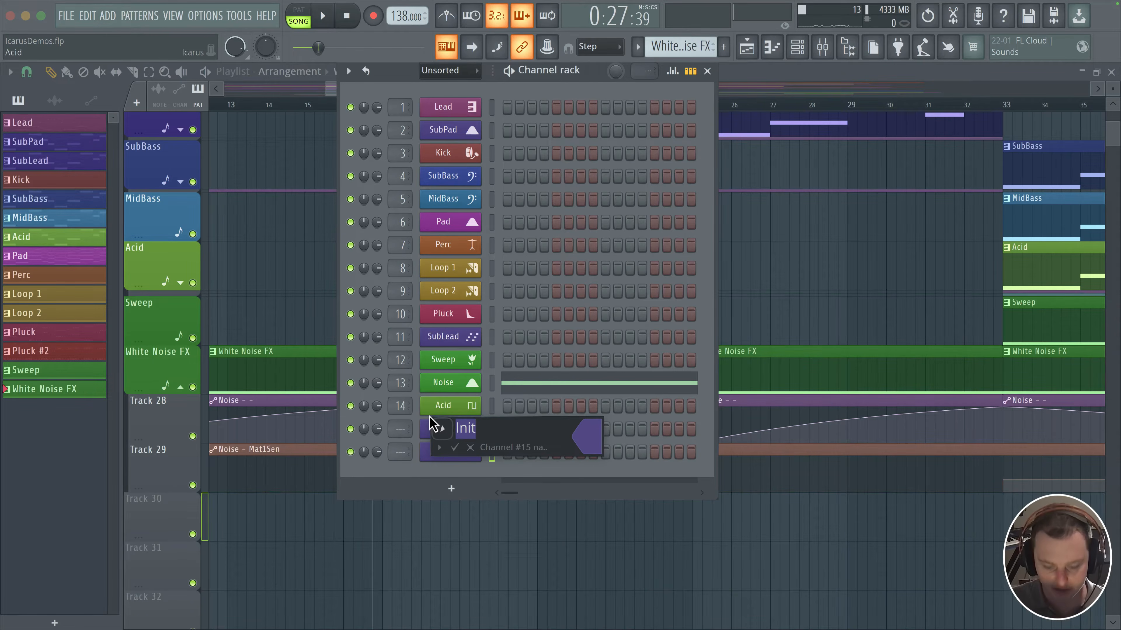
type("Hall Kci")
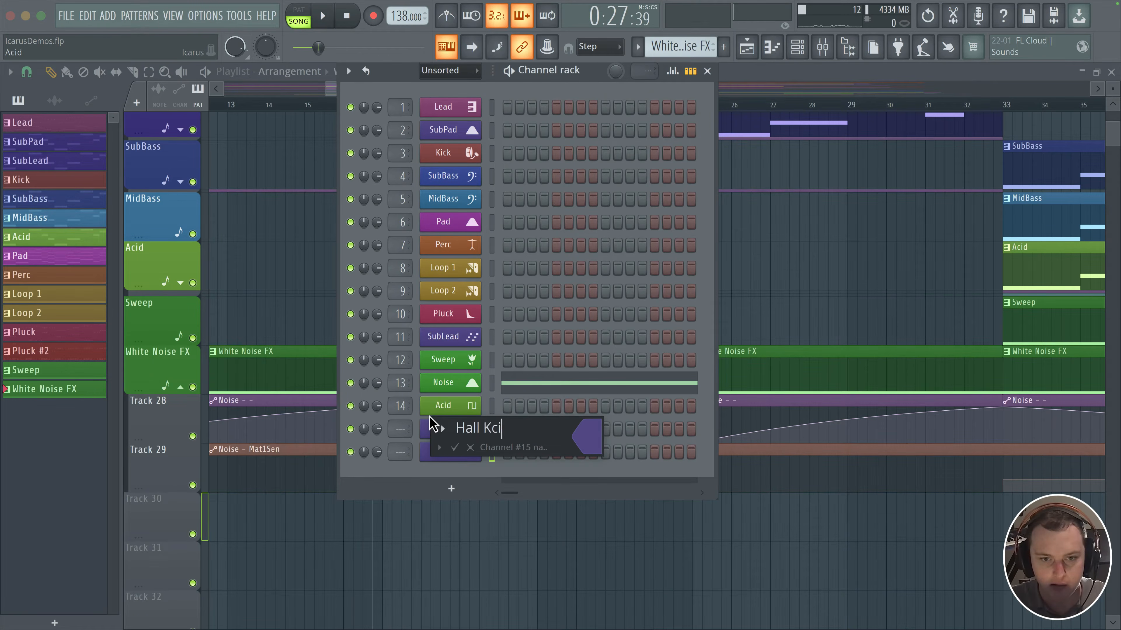
key("BackSpace")
key("BackSpace")
type("ick")
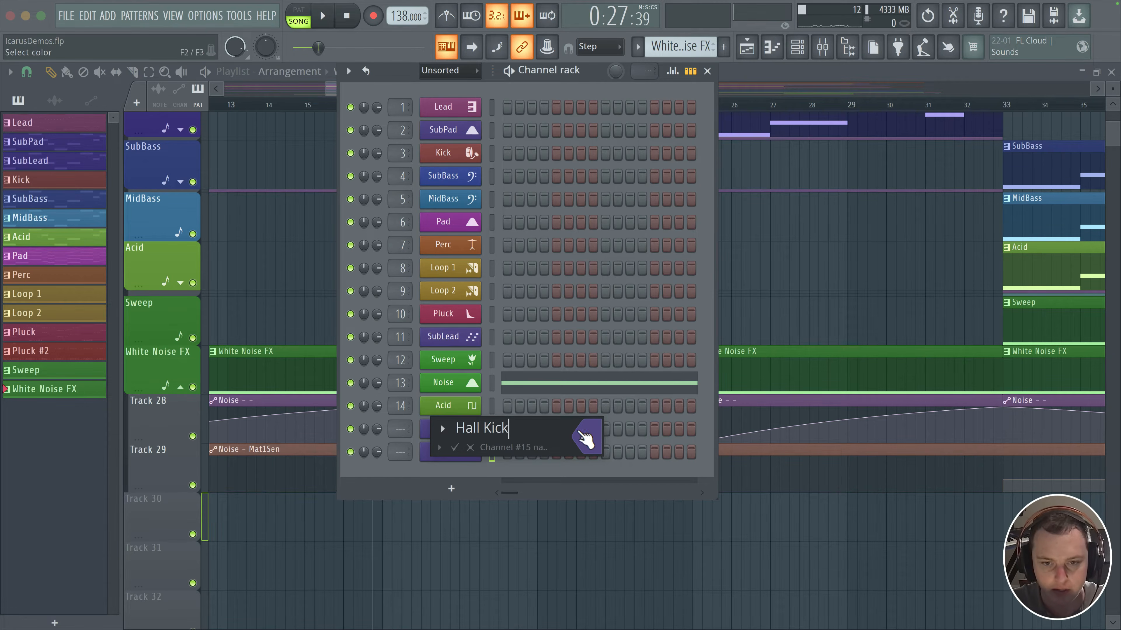
- Give the Hall Kick channel a green colour and the kick drum icon
left_click(578, 433)
left_click(770, 376)
left_click(770, 382)
key("Return")
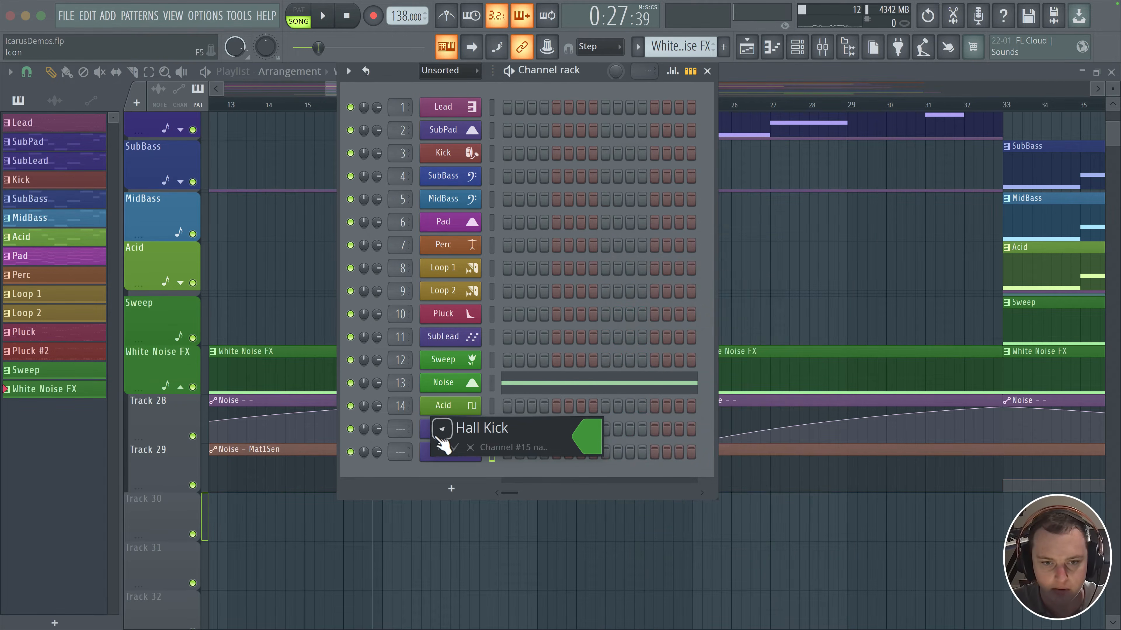
left_click(441, 435)
left_click(515, 371)
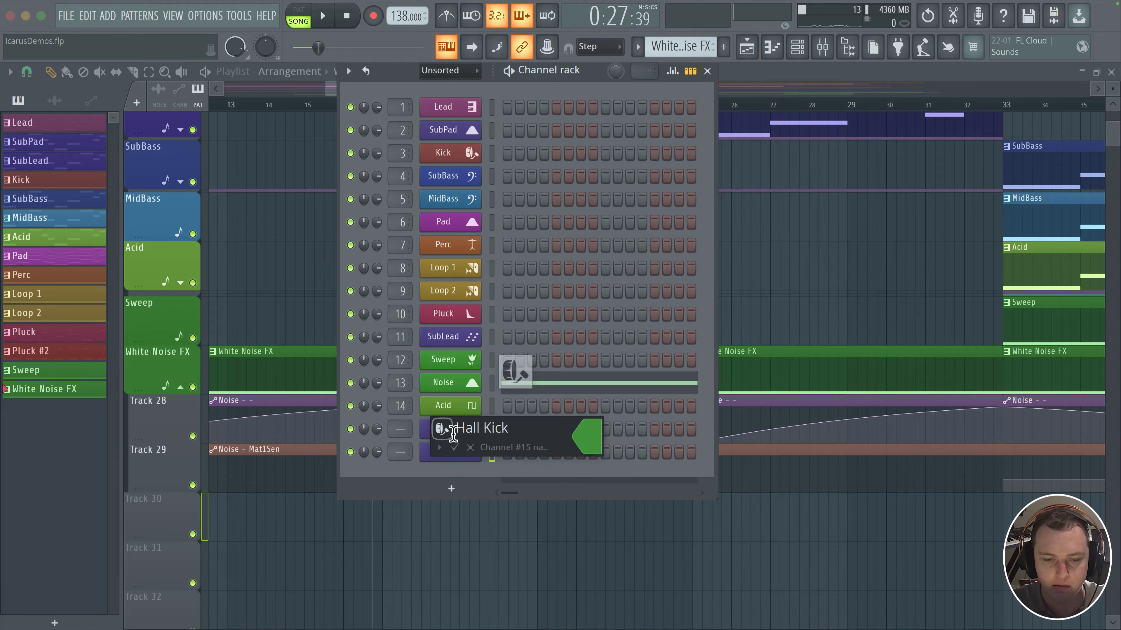
key("Return")
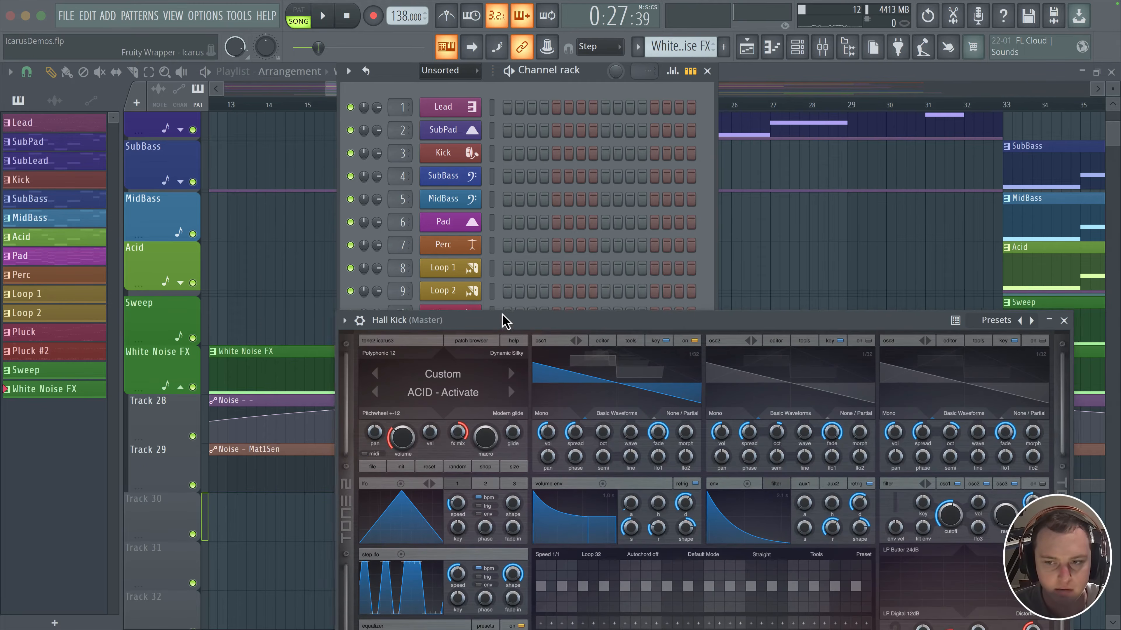
- Set the Hall Kick volume envelope to sustain 0 with a longer hold and adjusted decay, and set oscillator 1's wave to 6.00
left_click_drag(503, 320, 225, 125)
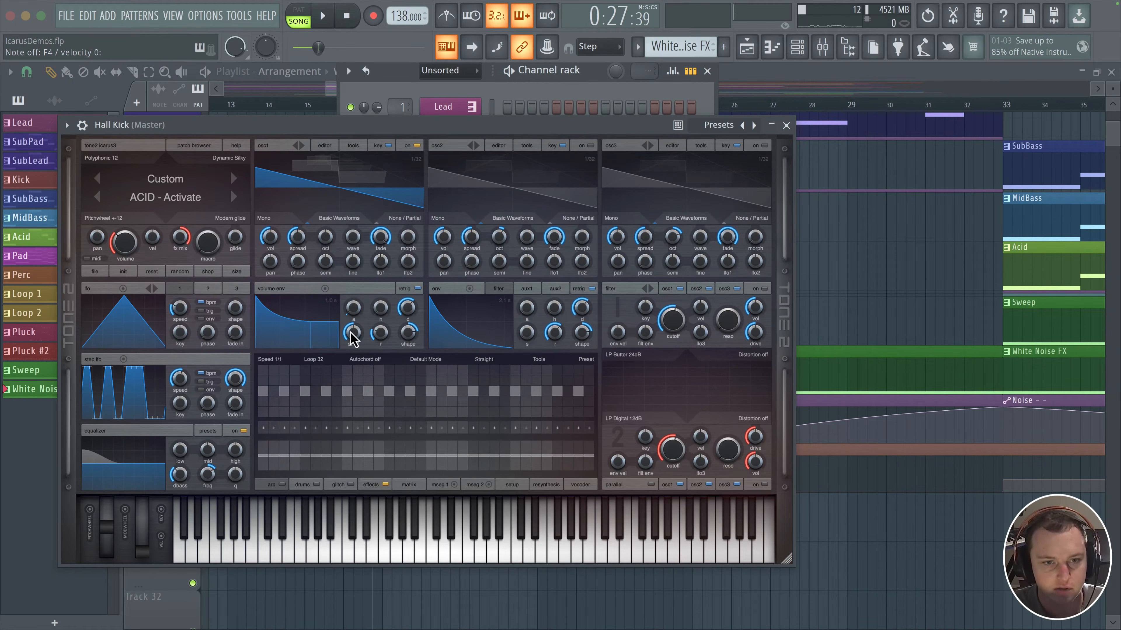
left_click_drag(351, 337, 344, 437)
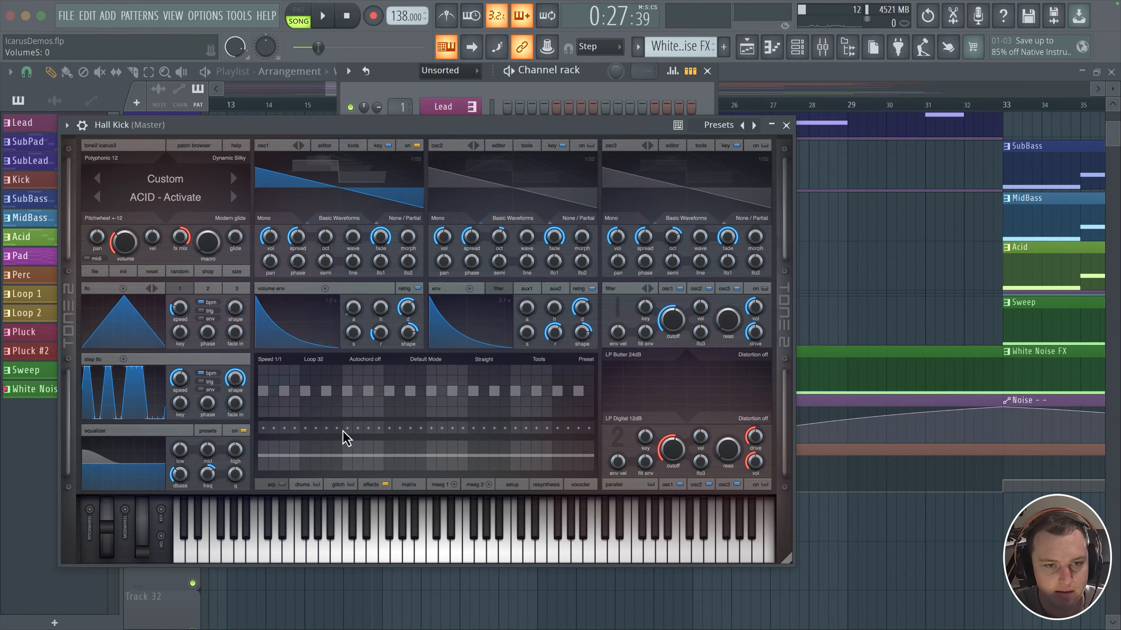
left_click_drag(392, 309, 402, 215)
left_click_drag(412, 311, 346, 315)
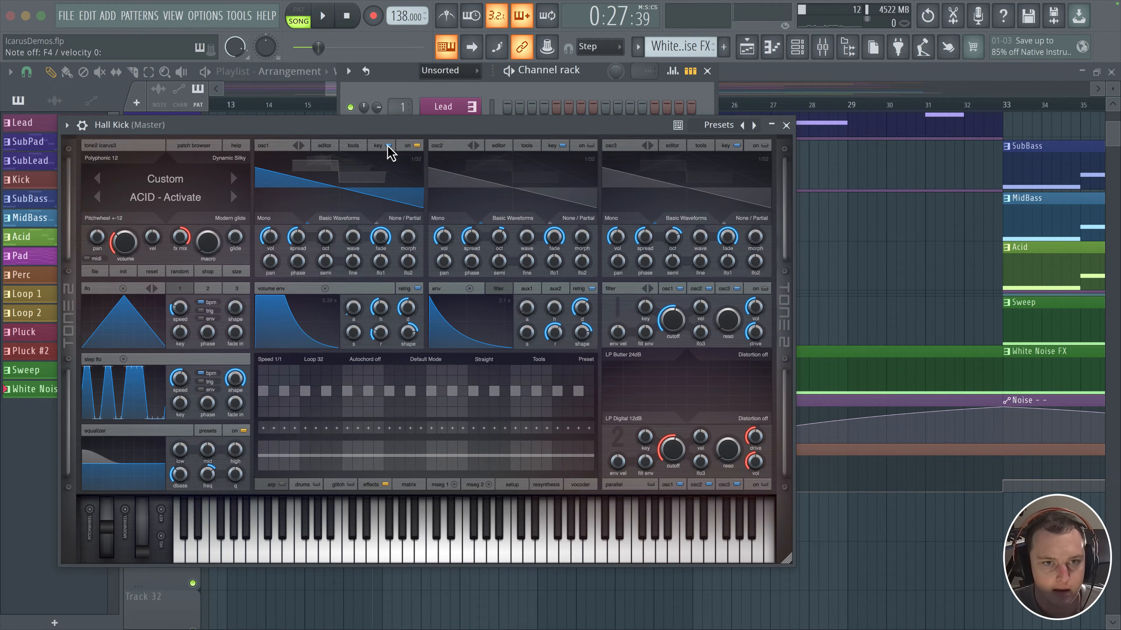
left_click_drag(362, 244, 387, 271)
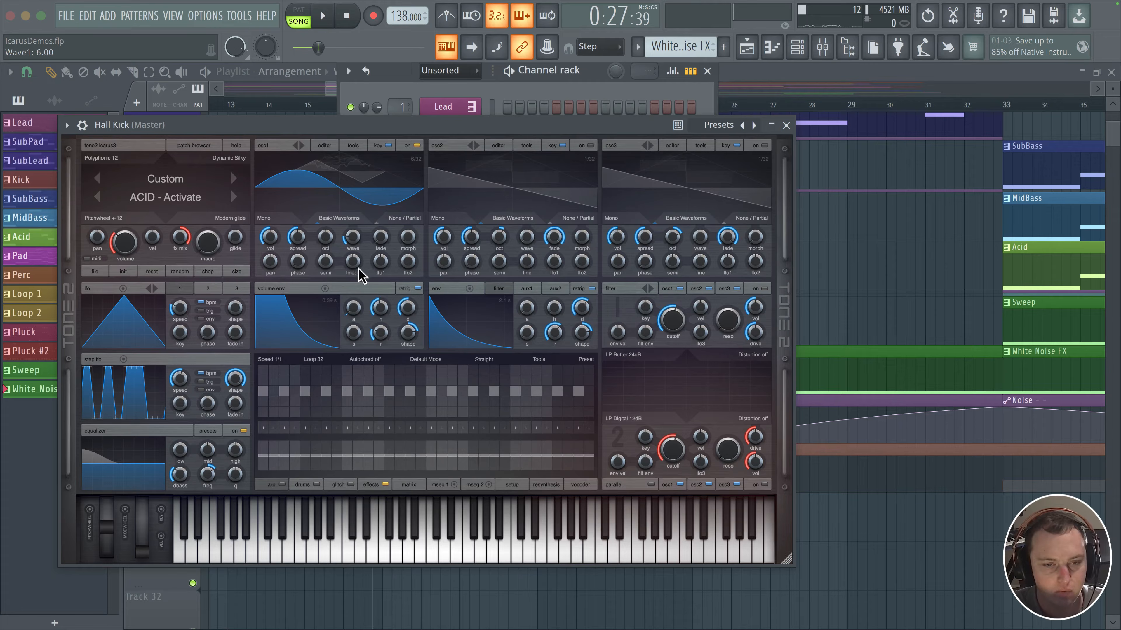
- Route the Aux1 envelope to oscillator 1's Pitch XL 1 in the modulation matrix and set the Aux1 release to 0.302 s
left_click(525, 291)
left_click(372, 486)
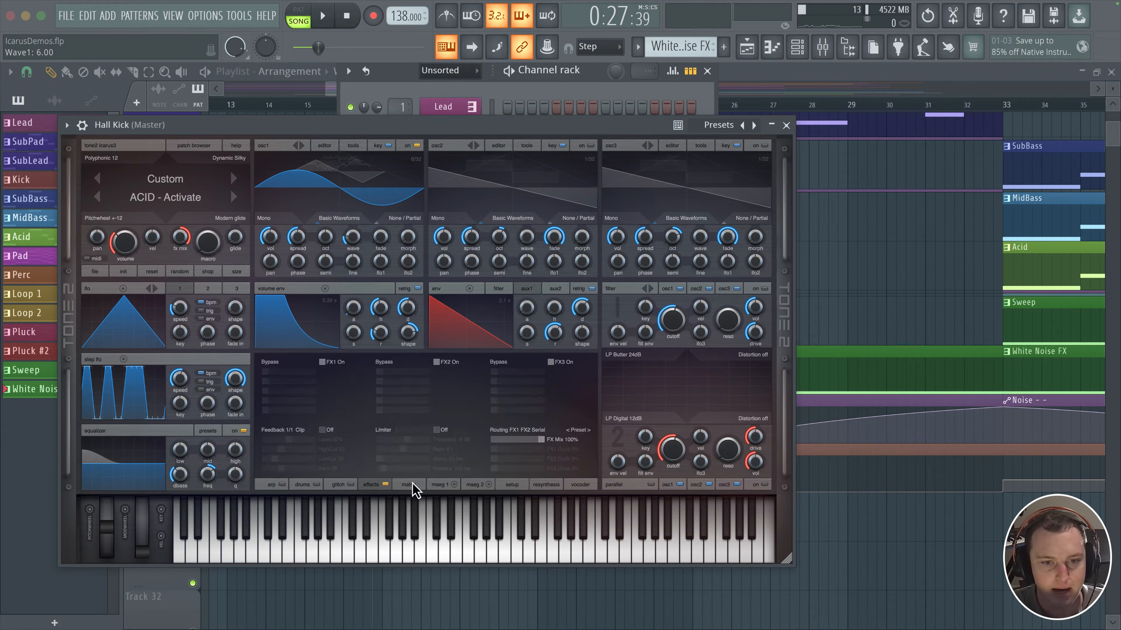
left_click(291, 365)
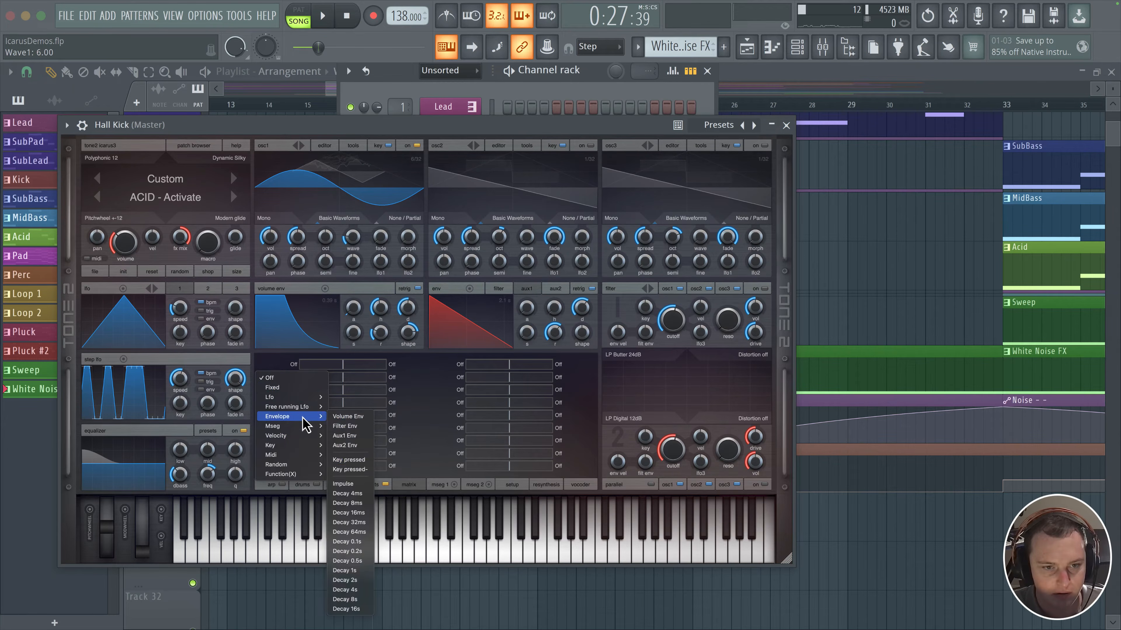
left_click(352, 446)
left_click(392, 365)
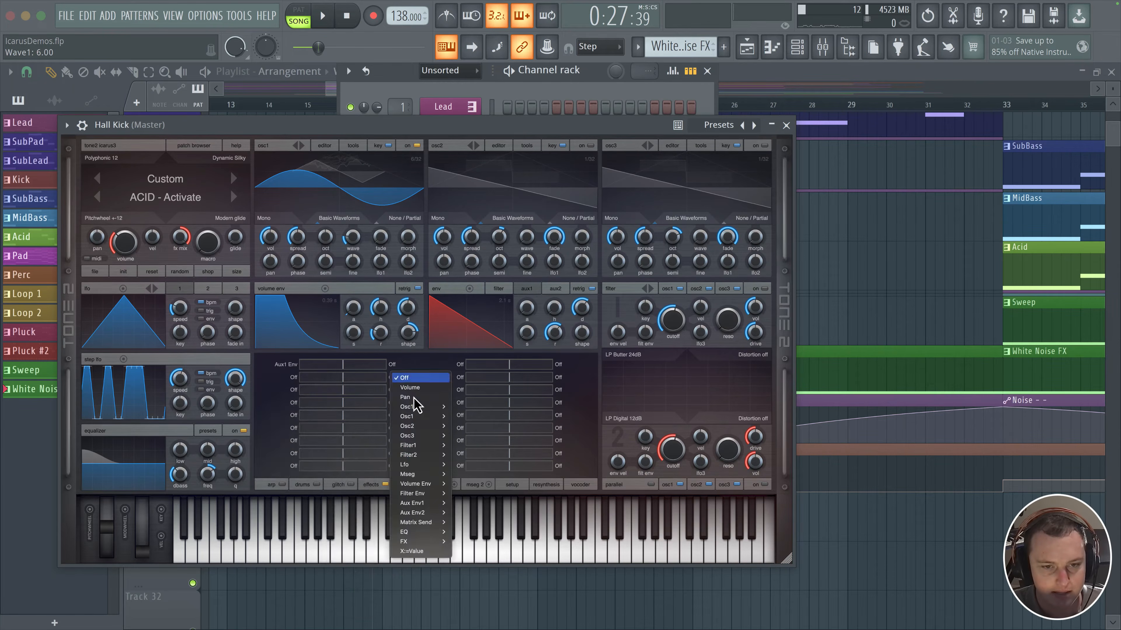
mouse_move(423, 416)
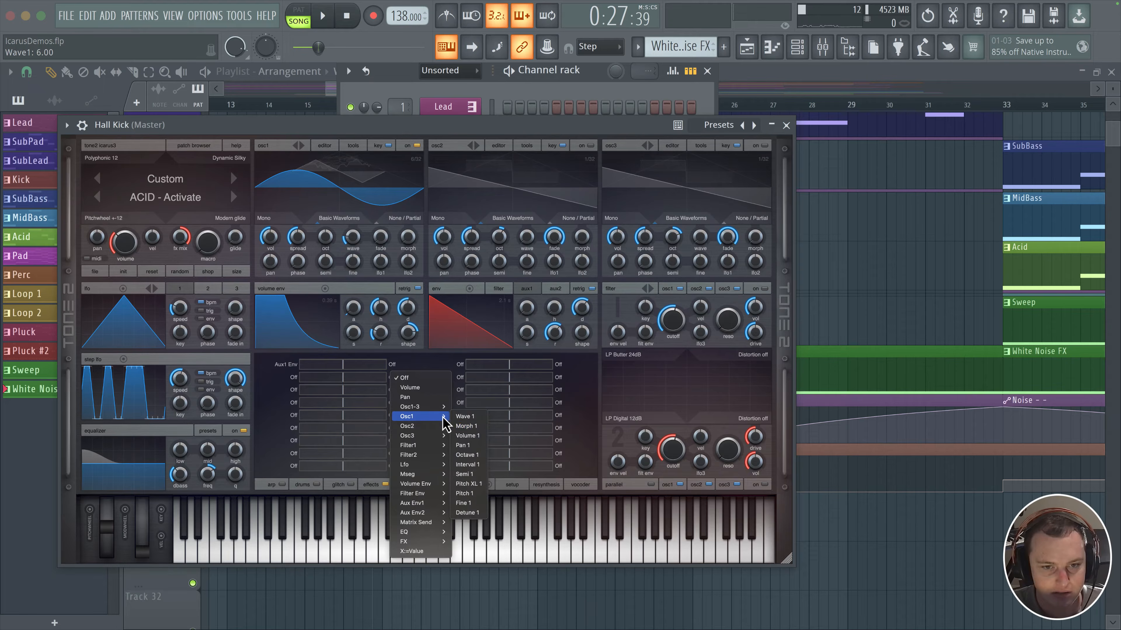
left_click(468, 484)
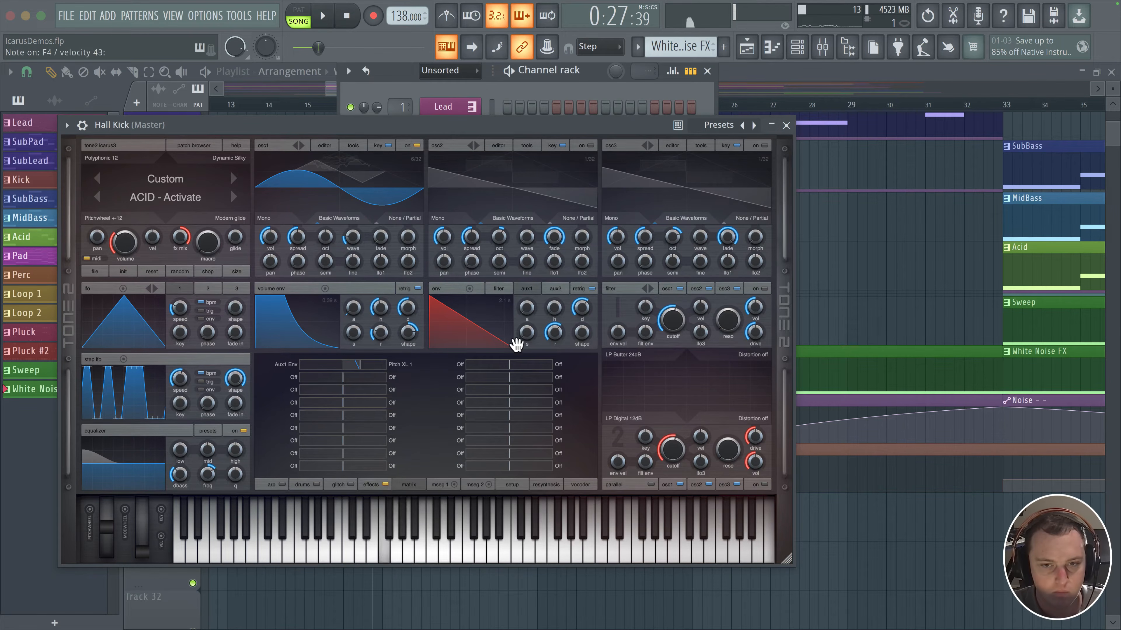
left_click_drag(555, 334, 518, 307)
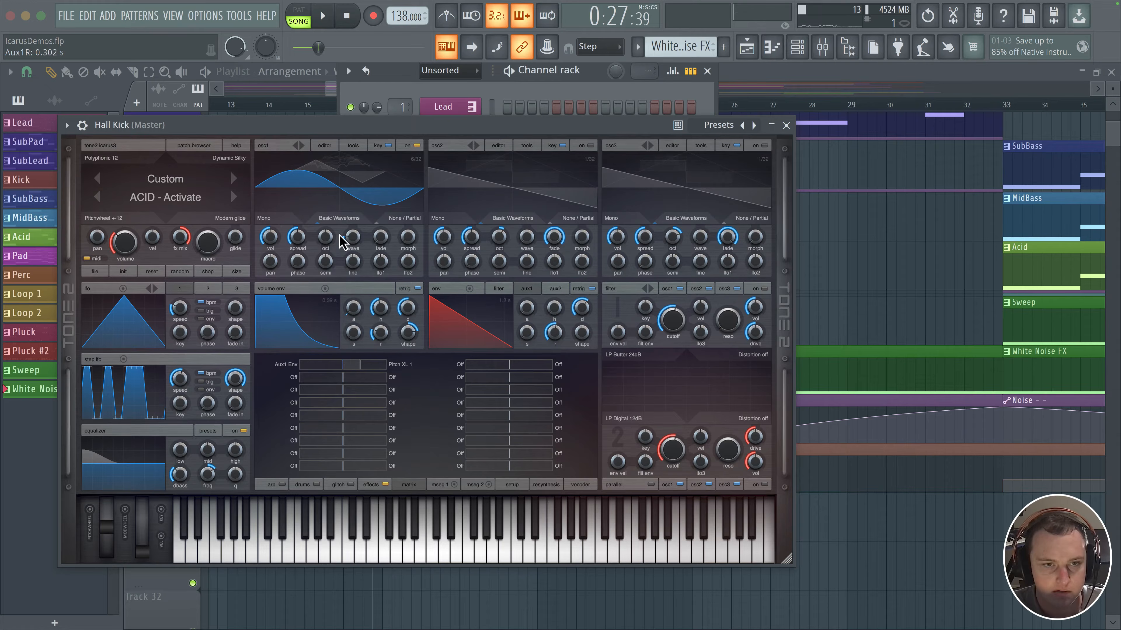
- Zero the pitch modulation amount and tune oscillator 1 with octave -1, key tracking off and an adjusted semitone offset
left_click(343, 366)
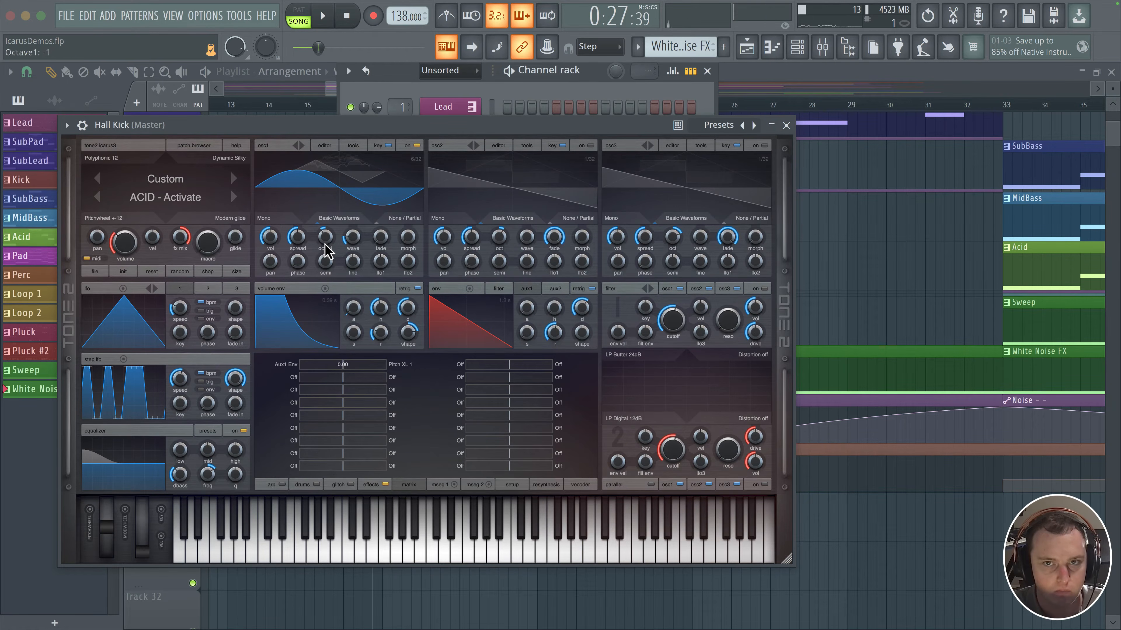
left_click(388, 146)
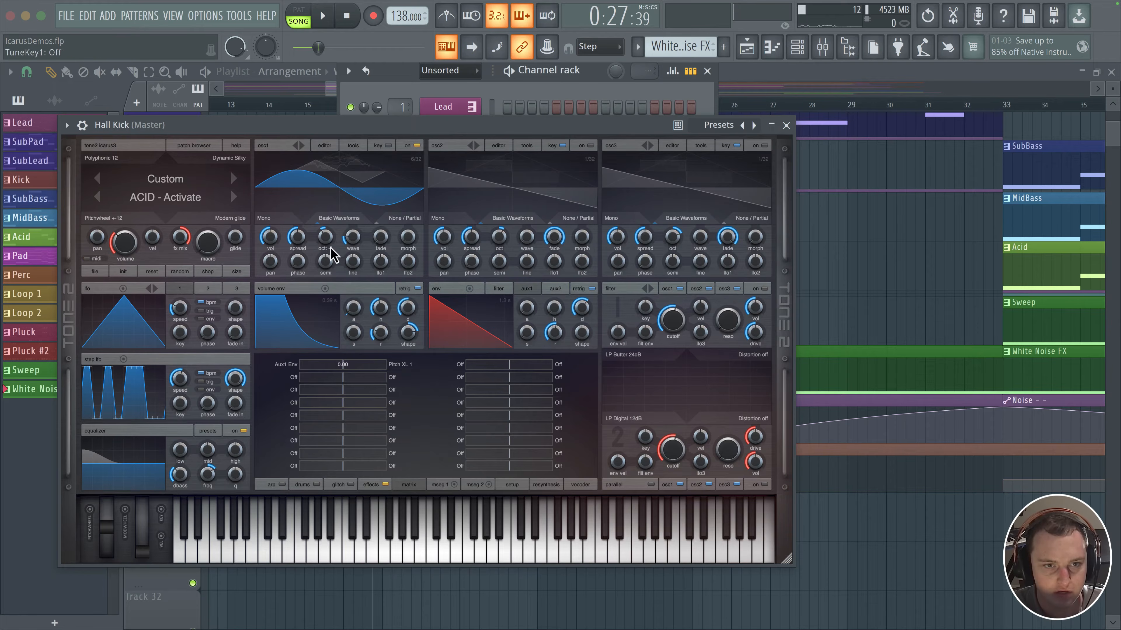
left_click_drag(329, 266, 326, 280)
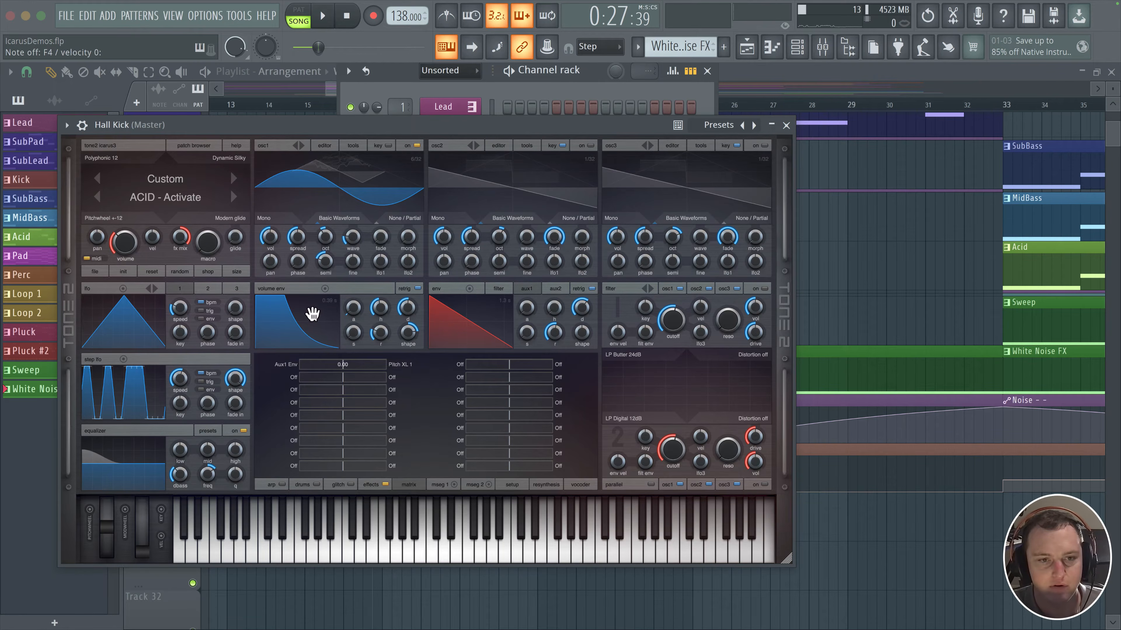
- Lengthen the volume envelope's hold slightly and shape the kick's pitch drop with the Aux1 decay, curve shape and Pitch XL 1 modulation amount
left_click_drag(378, 309, 378, 305)
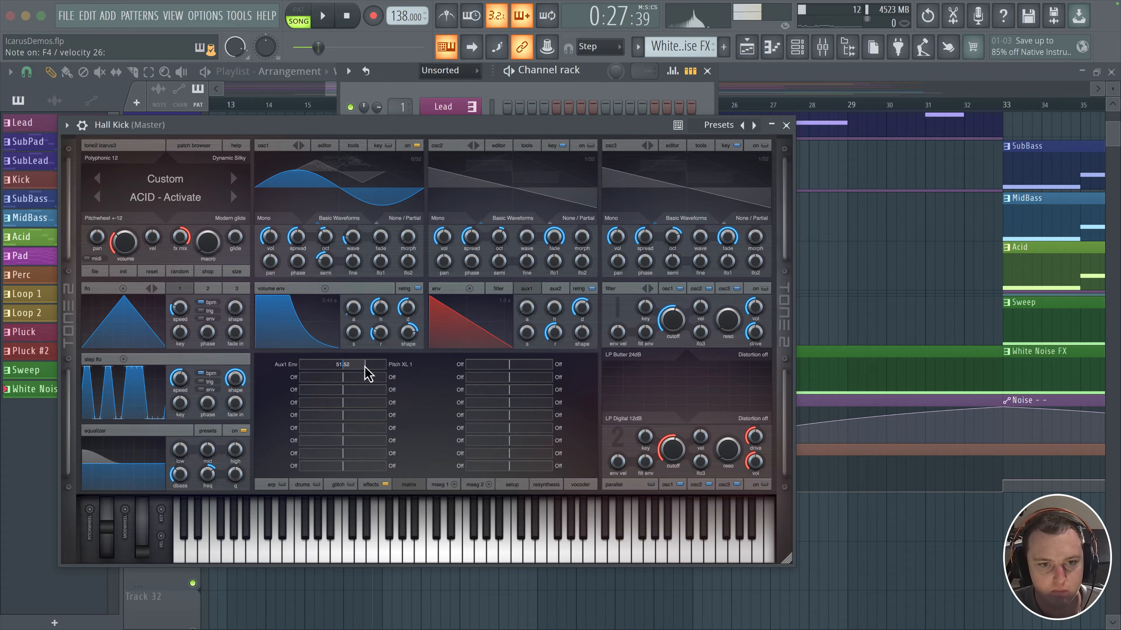
mouse_move(580, 317)
left_mouse_down()
mouse_move(586, 332)
mouse_move(581, 316)
left_mouse_up()
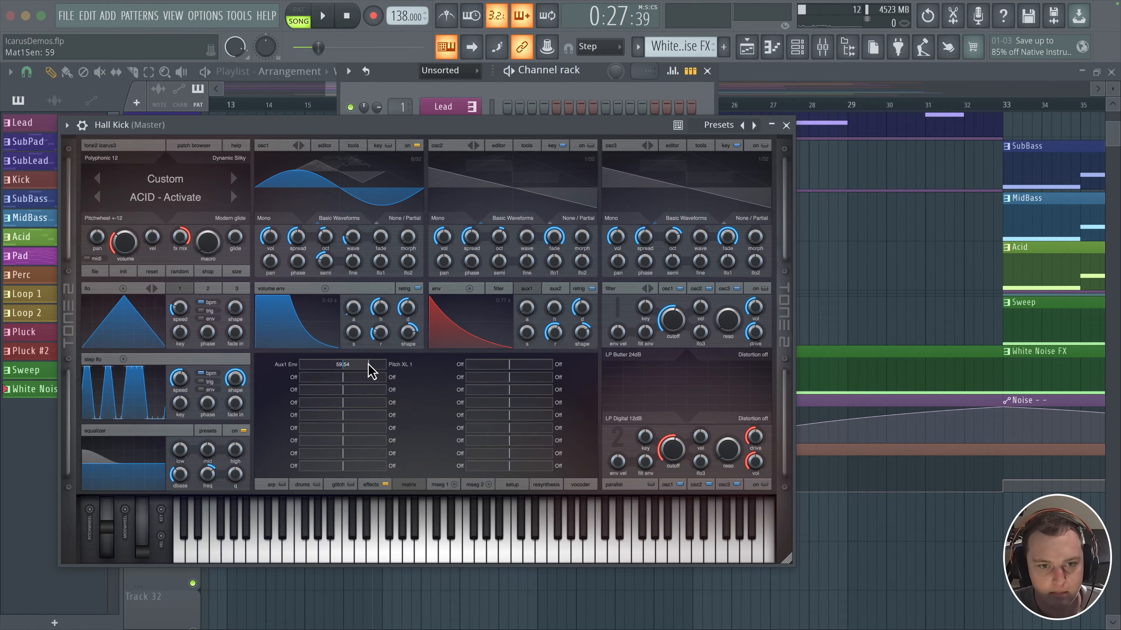
left_click_drag(370, 371, 363, 371)
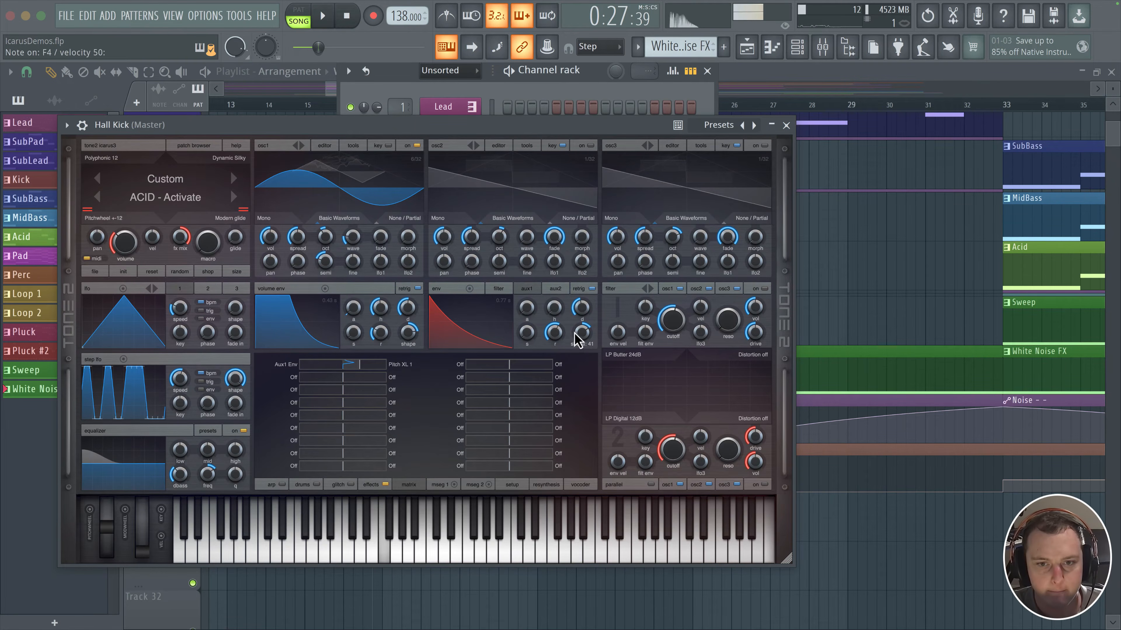
mouse_move(576, 340)
left_mouse_down()
mouse_move(570, 348)
mouse_move(582, 327)
mouse_move(588, 340)
mouse_move(583, 329)
left_mouse_up()
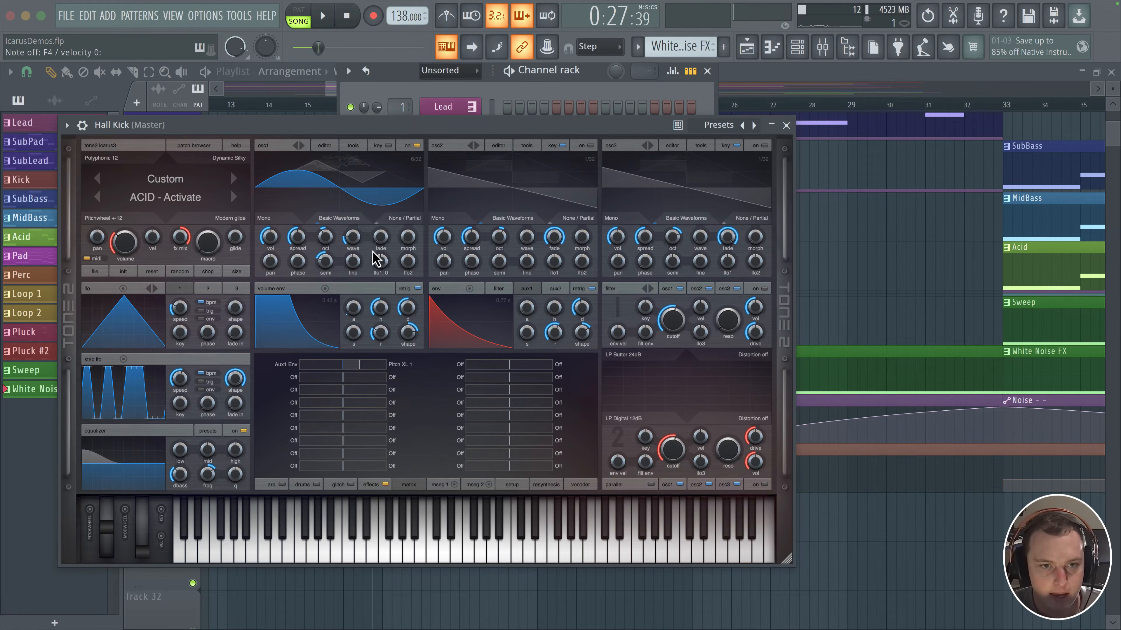
- Adjust oscillator 1's synced start phase to refine the kick's attack
left_click_drag(294, 264, 295, 250)
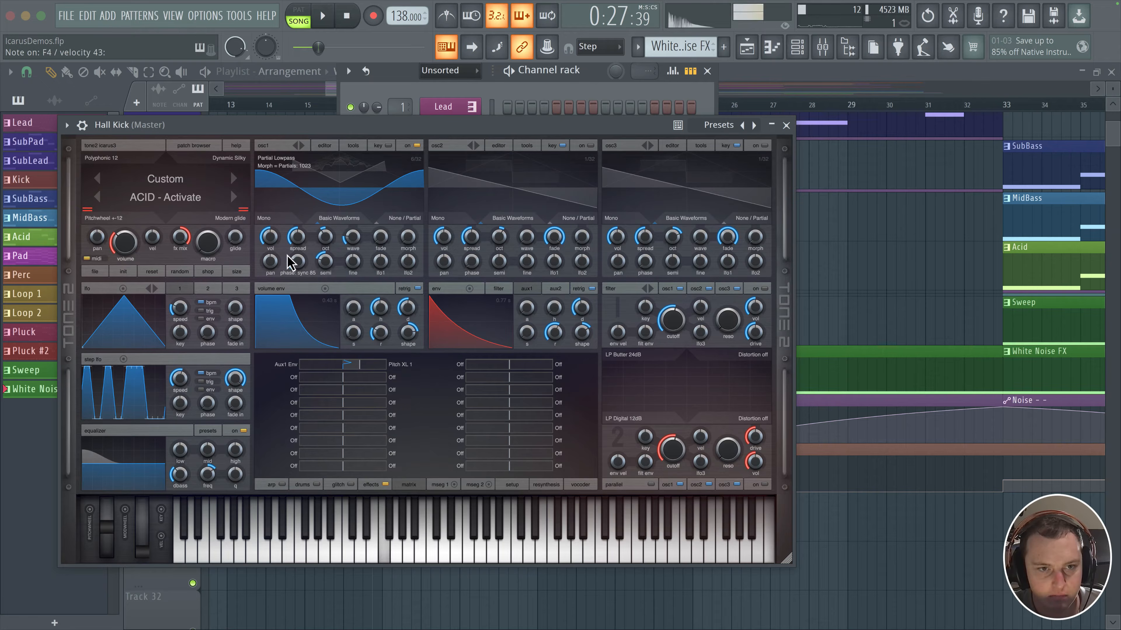
left_click_drag(295, 262, 281, 309)
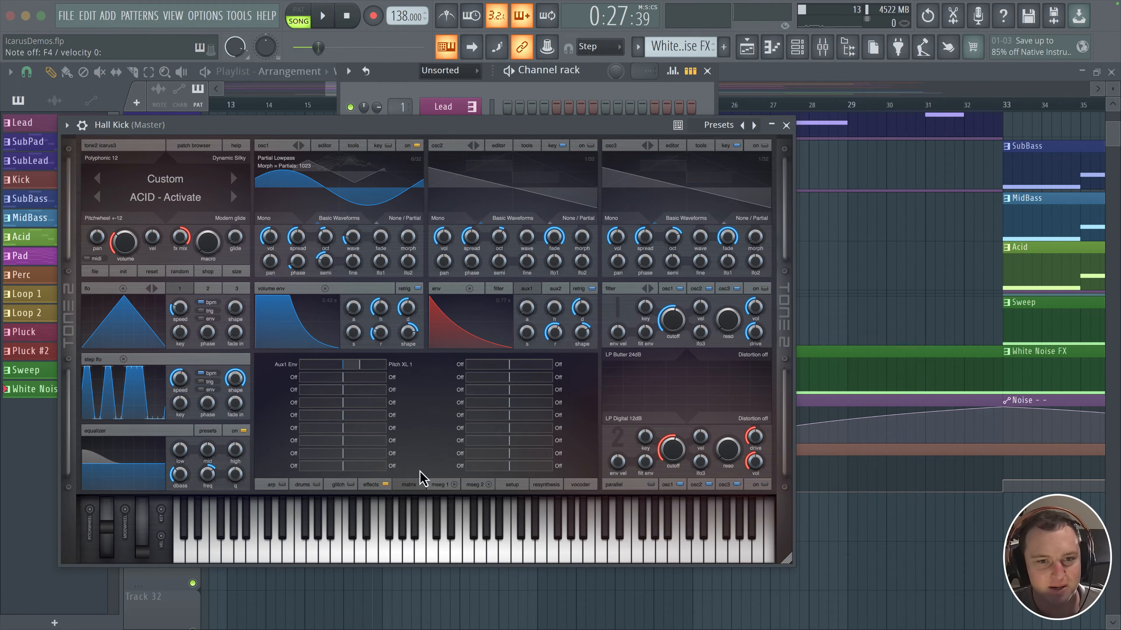
- Try the Punch pop 100% and Punch pump 50% oscillator punch modes in the synth setup and enable punch for oscillator 1
left_click(511, 486)
left_click(414, 392)
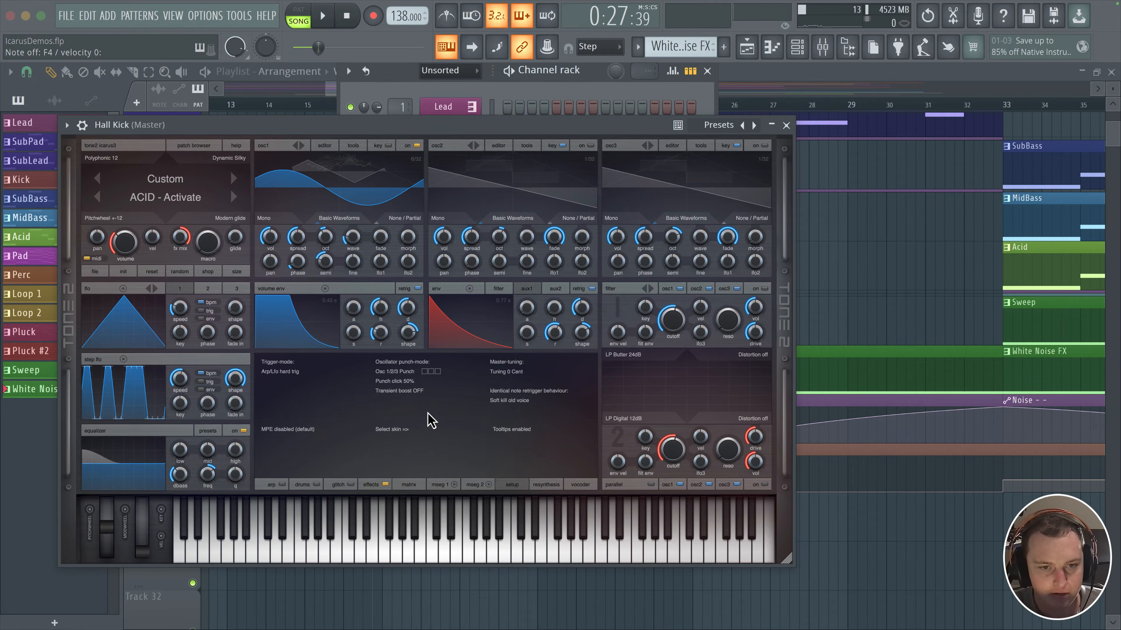
left_click(413, 392)
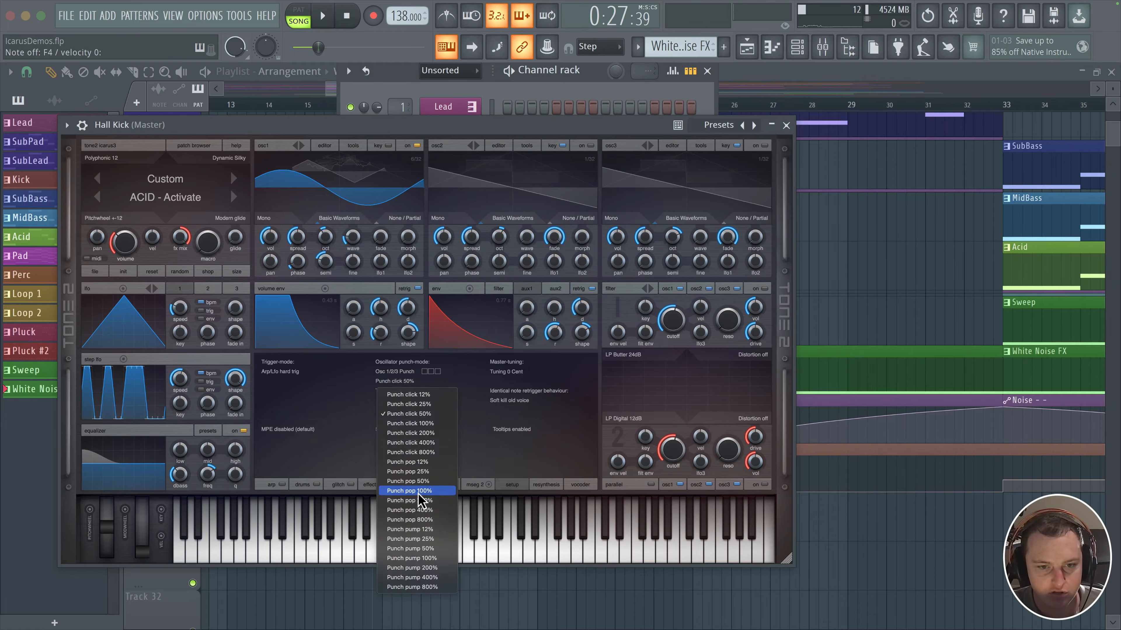
left_click(426, 428)
left_click(413, 382)
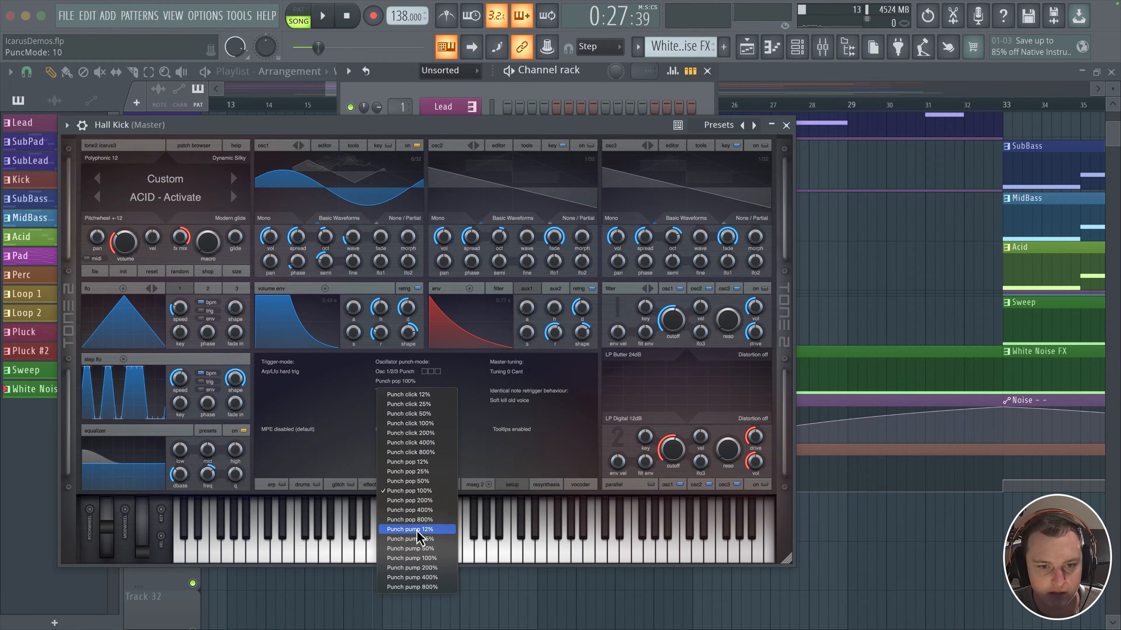
left_click(414, 549)
left_click(424, 373)
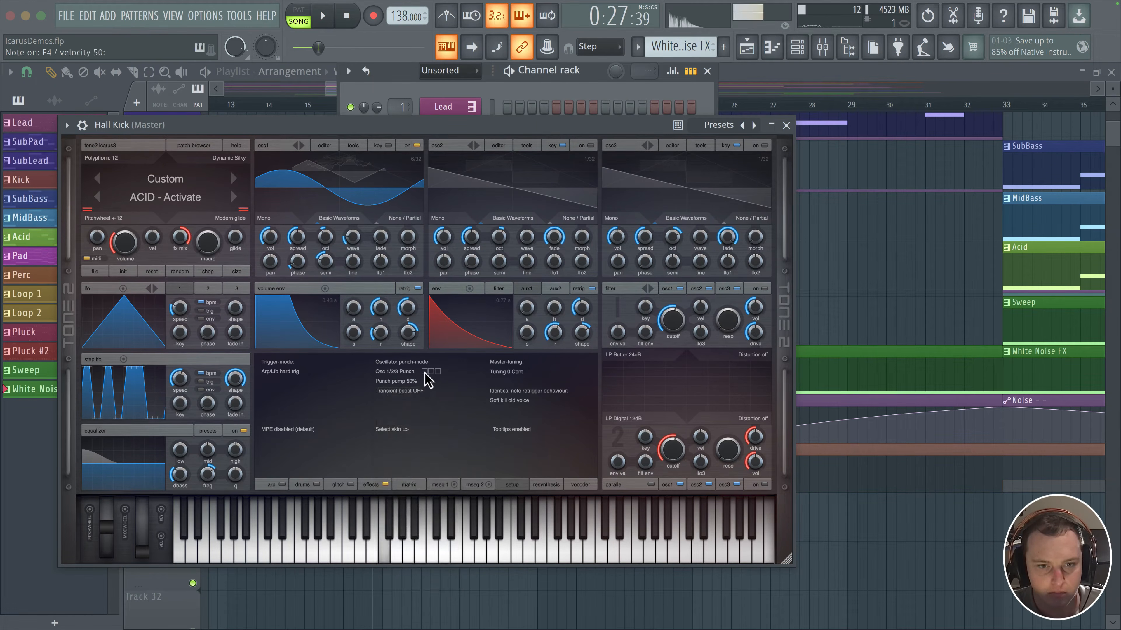
- Audition Punch pop 50%, Punch click 50% and Punch pop 25%, and set the oscillator punch mode to Punch pop 12%
left_click(425, 380)
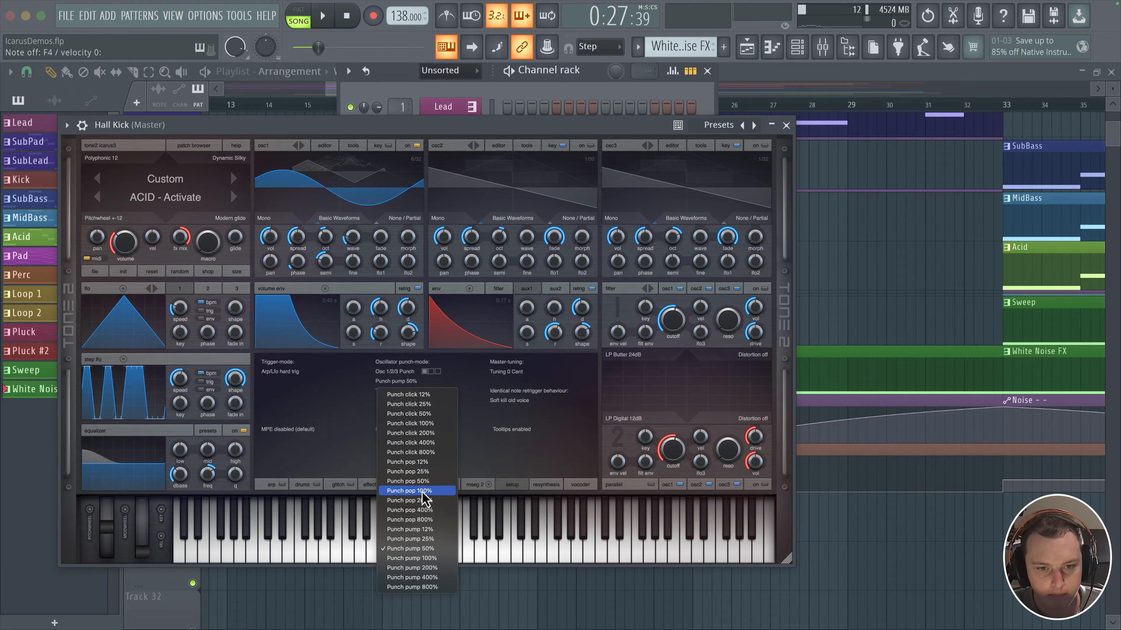
left_click(427, 482)
left_click(412, 381)
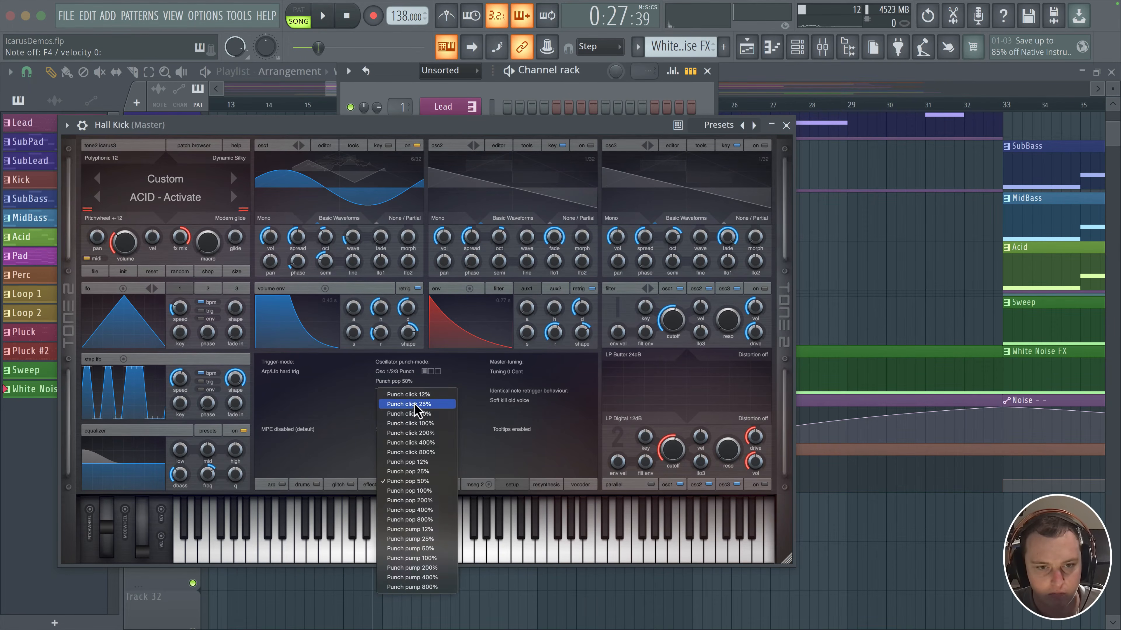
left_click(414, 415)
left_click(413, 381)
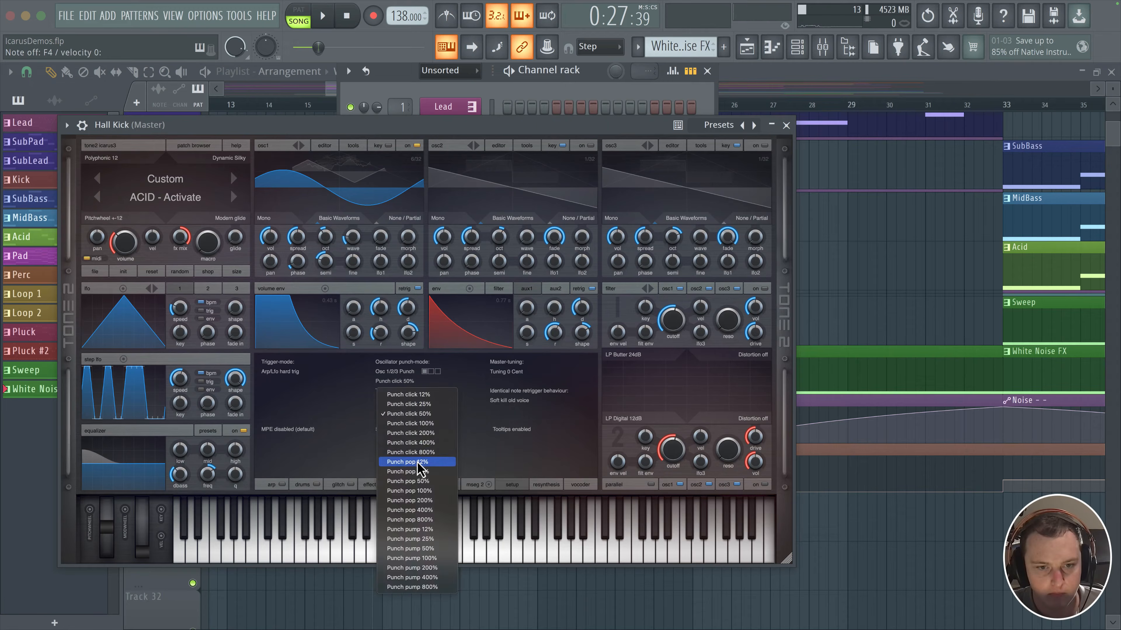
left_click(413, 471)
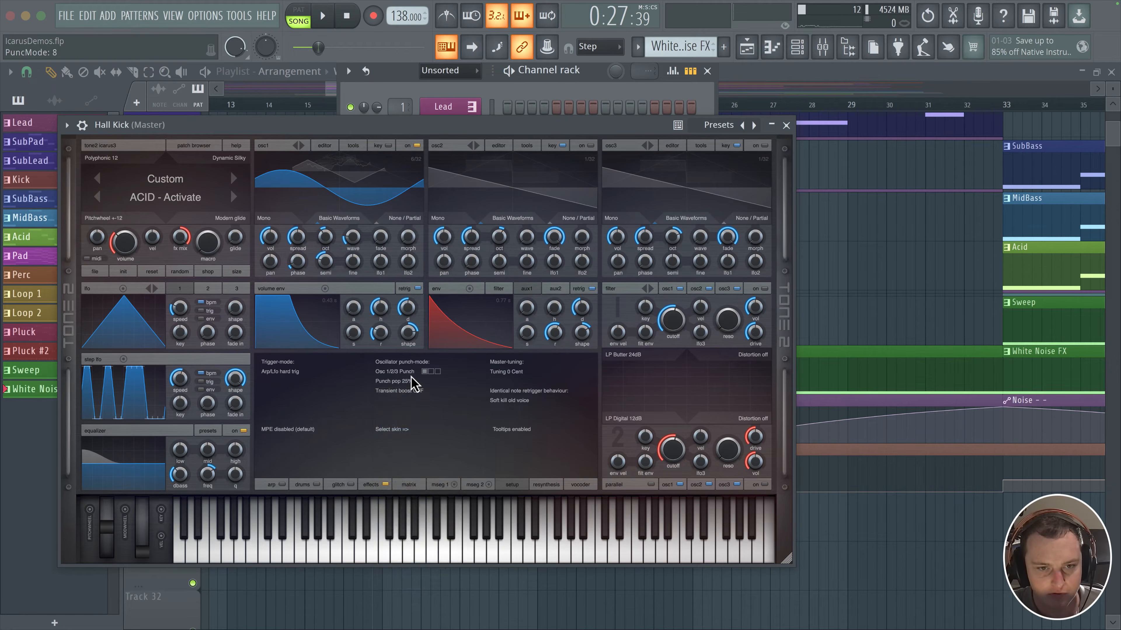
left_click(408, 381)
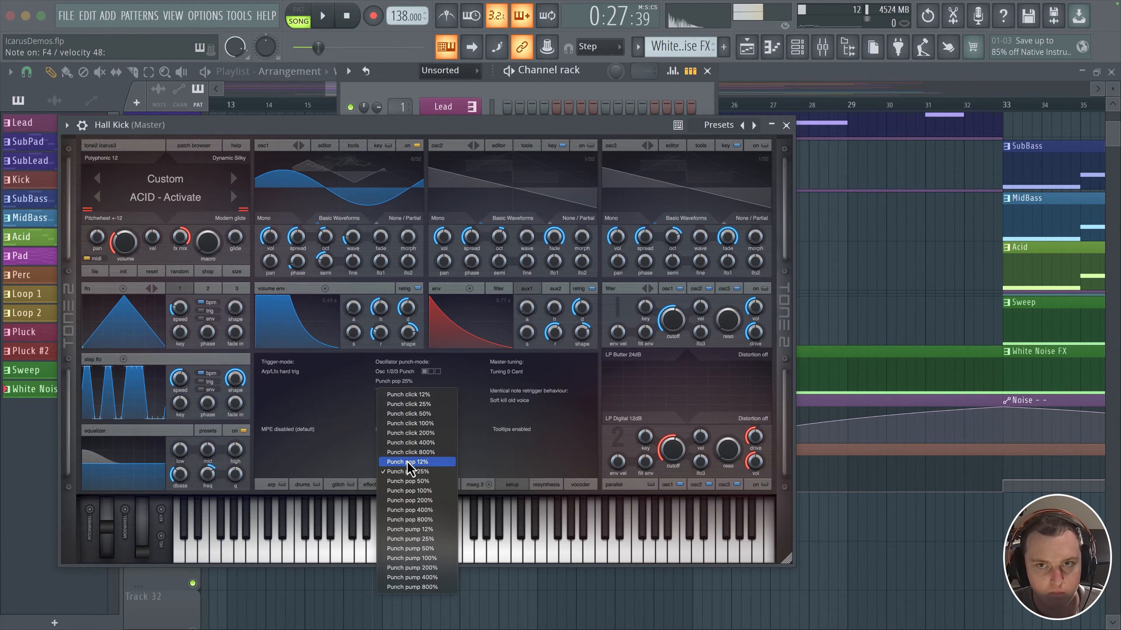
left_click(410, 462)
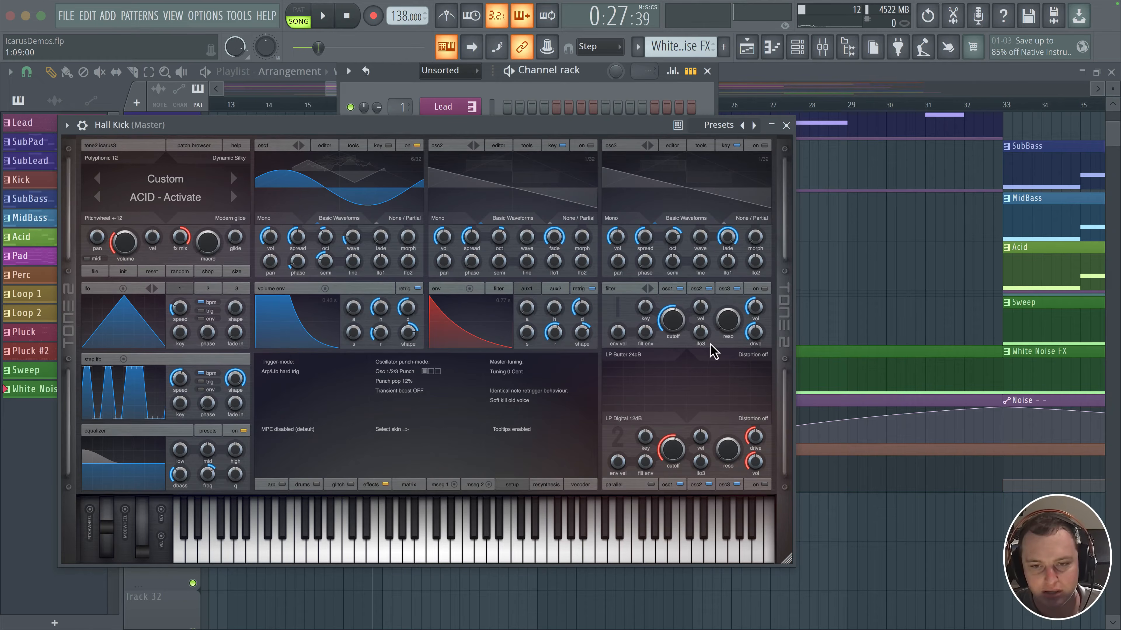
- Try filter 1 with its cutoff at 22050 Hz, check its filter type and distortion options, and switch the filter back off
left_click_drag(673, 326, 715, 266)
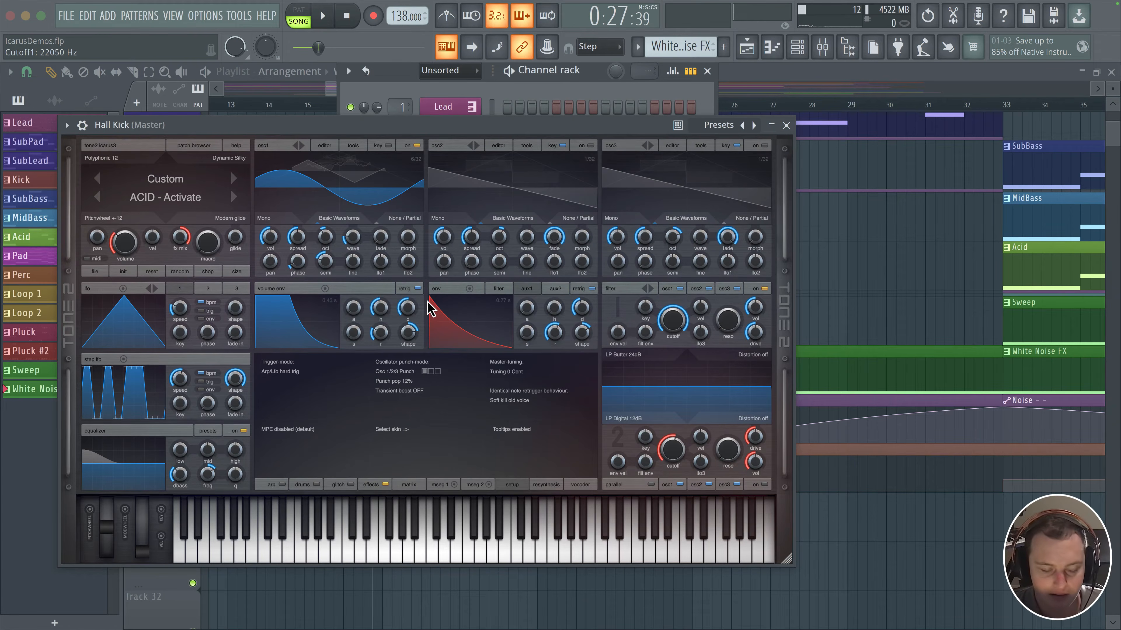
key("c")
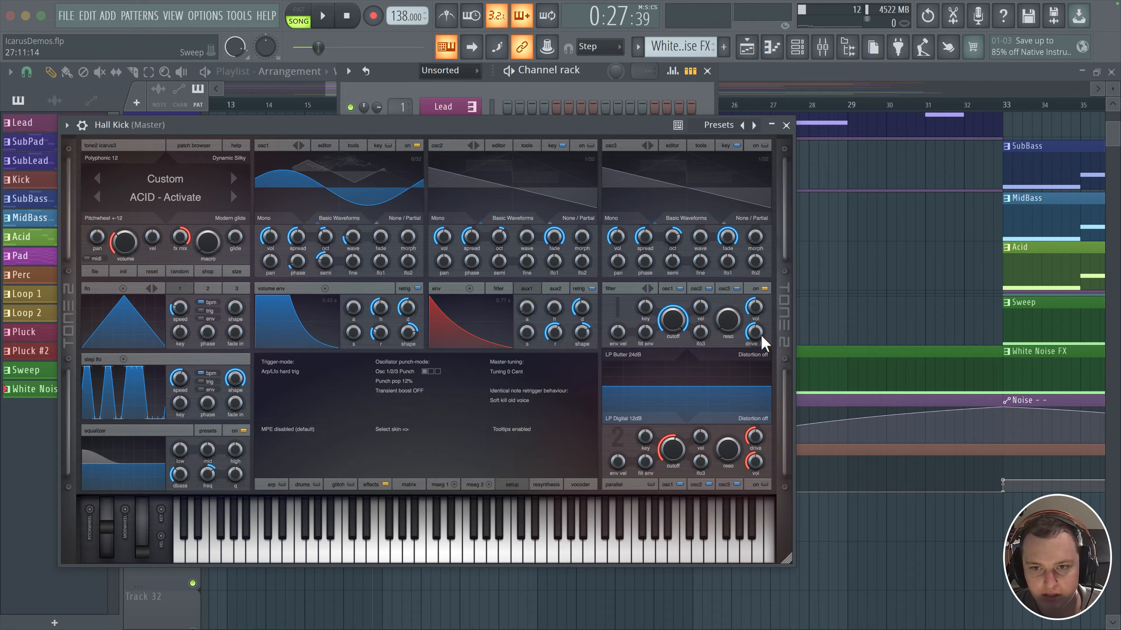
left_click(633, 357)
left_click(754, 352)
left_click(636, 353)
left_click(635, 356)
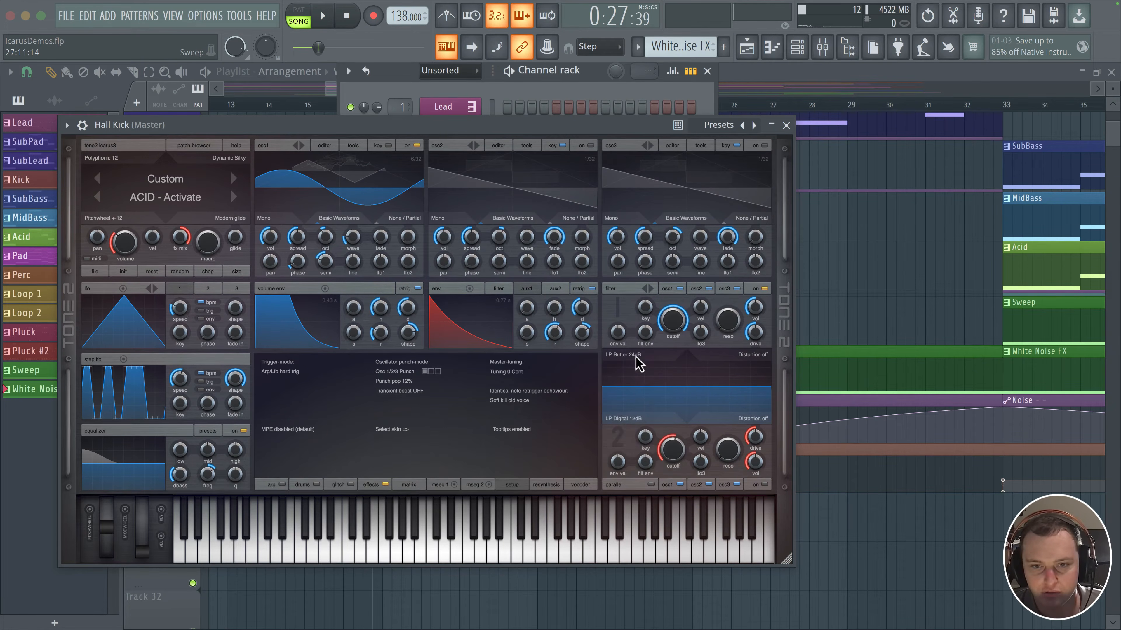
left_click(635, 357)
left_click(608, 356)
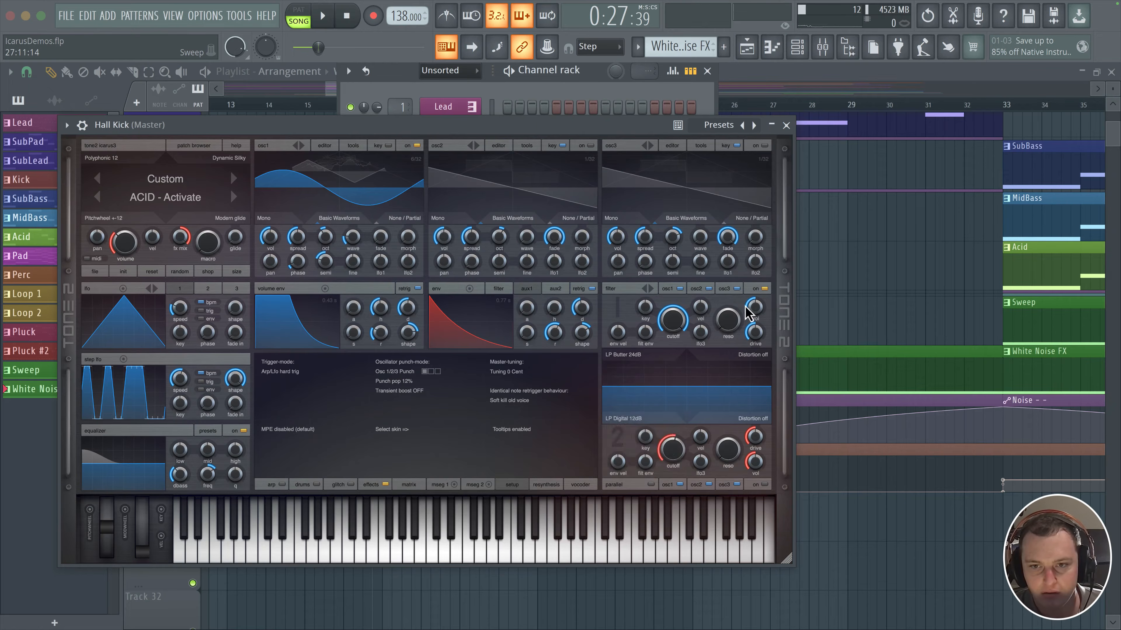
left_click(759, 290)
- Load the Saturate distortion as the first effect and set its drive to 40%
left_click(372, 484)
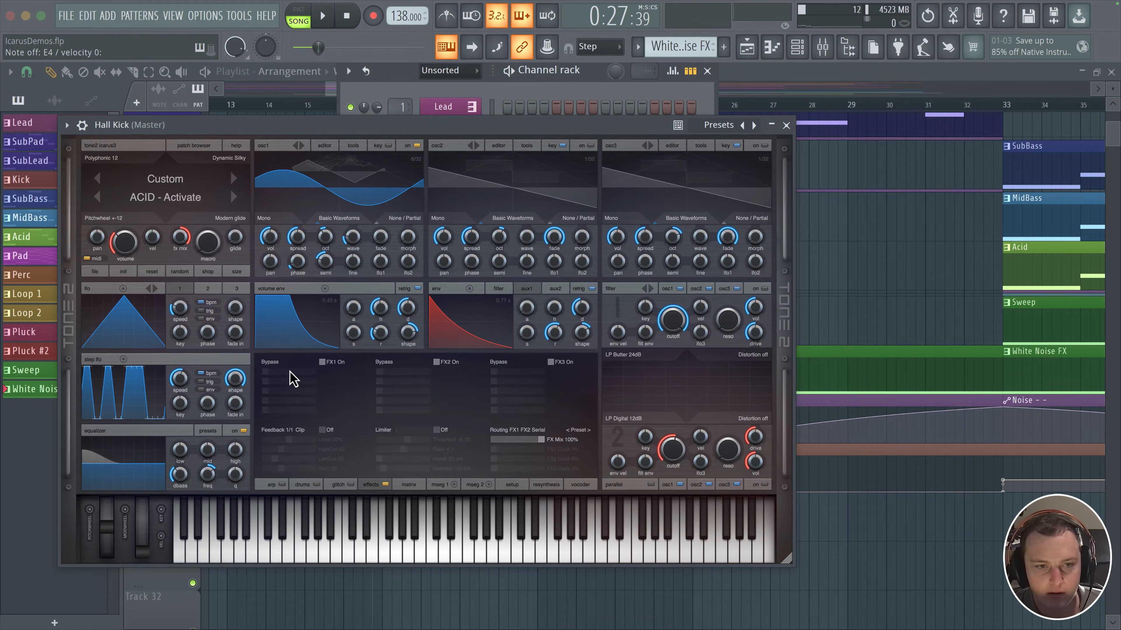
left_click(270, 361)
mouse_move(296, 454)
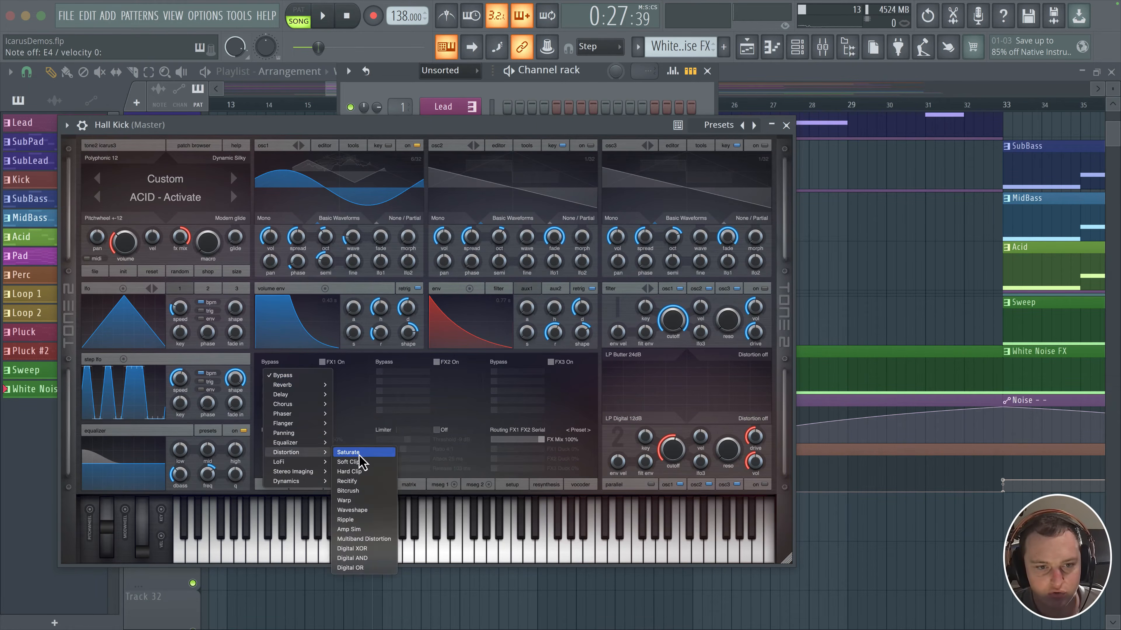
left_click(348, 452)
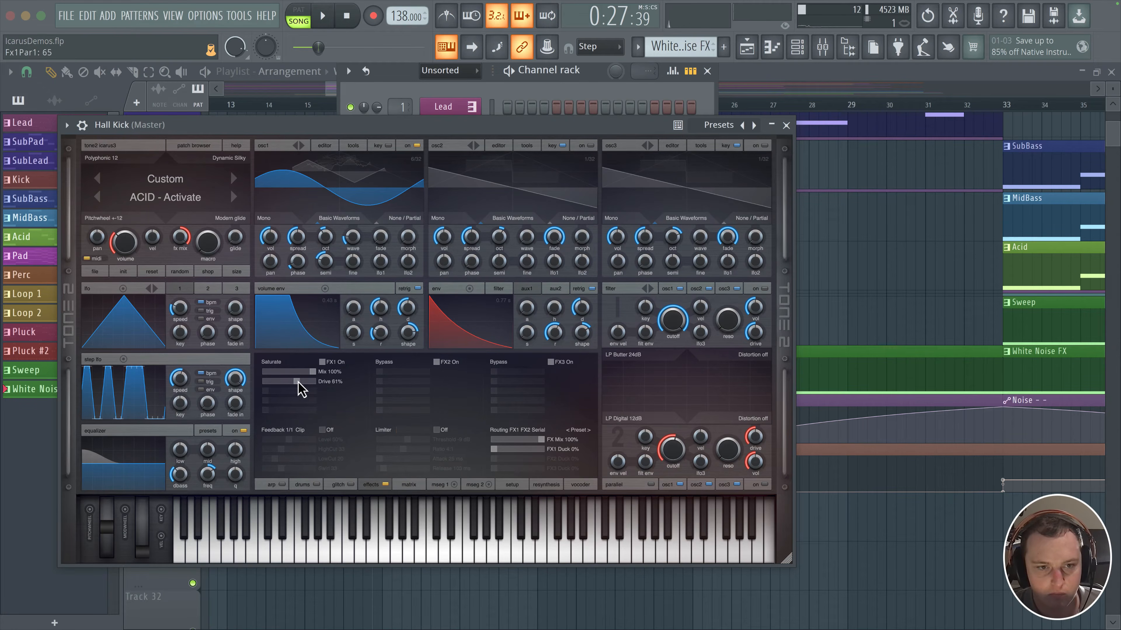
mouse_move(295, 383)
left_mouse_down()
mouse_move(266, 384)
mouse_move(286, 384)
left_mouse_up()
- Load Reverb Infinite as the second effect with mix 41%, size 140.2 m, damp 9%, swirl 49% and decay 86%
left_click(410, 364)
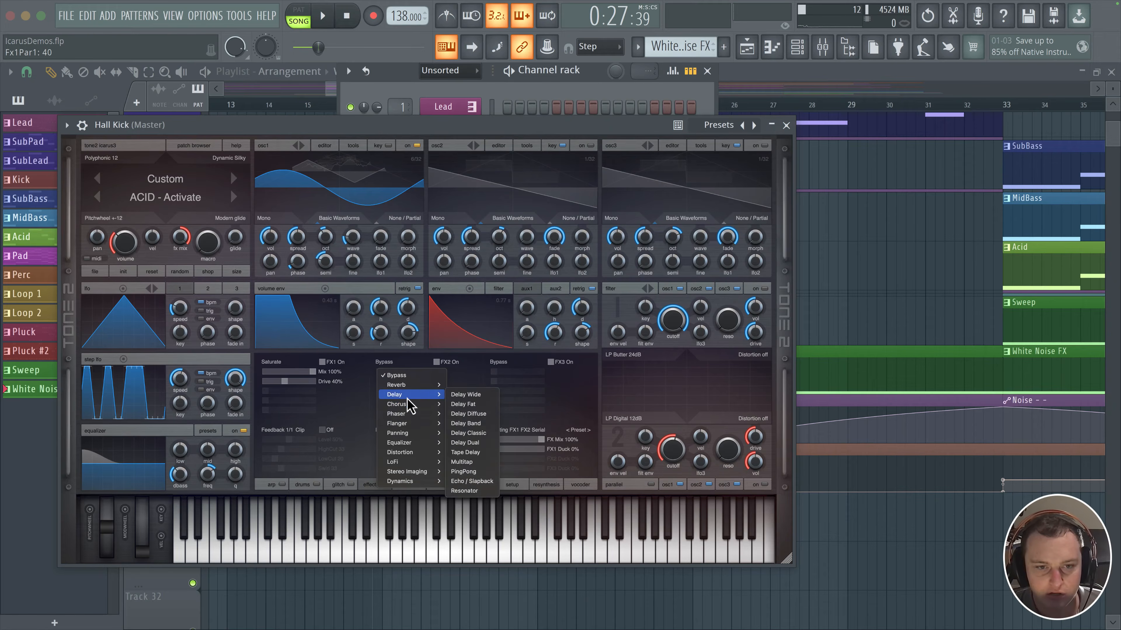
mouse_move(437, 387)
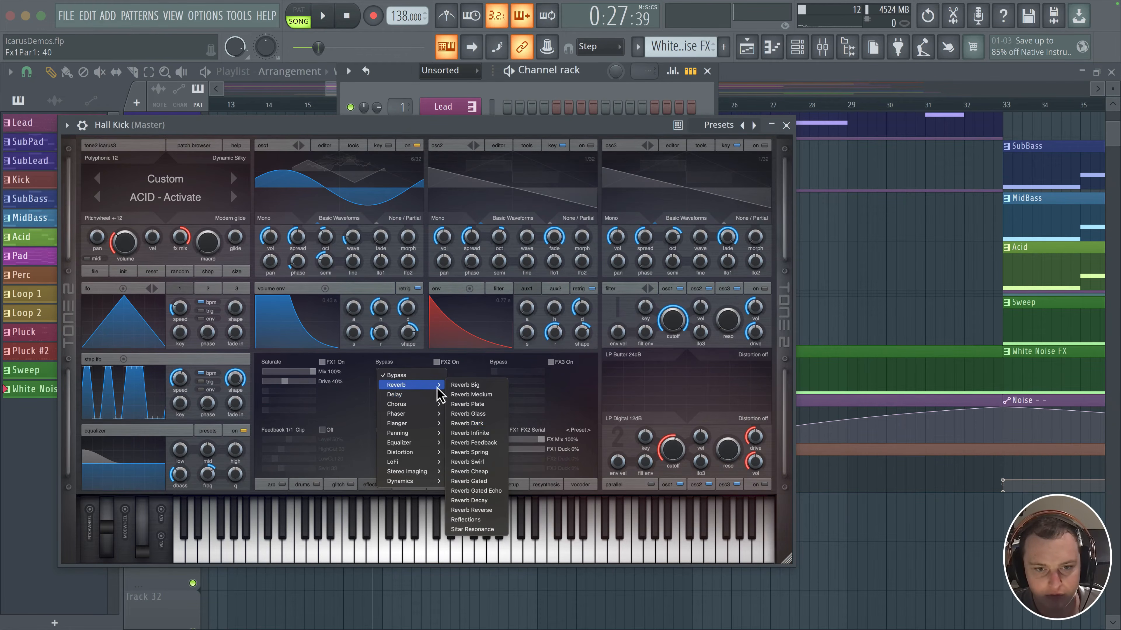
left_click(485, 433)
left_click_drag(405, 372, 402, 374)
left_click(403, 392)
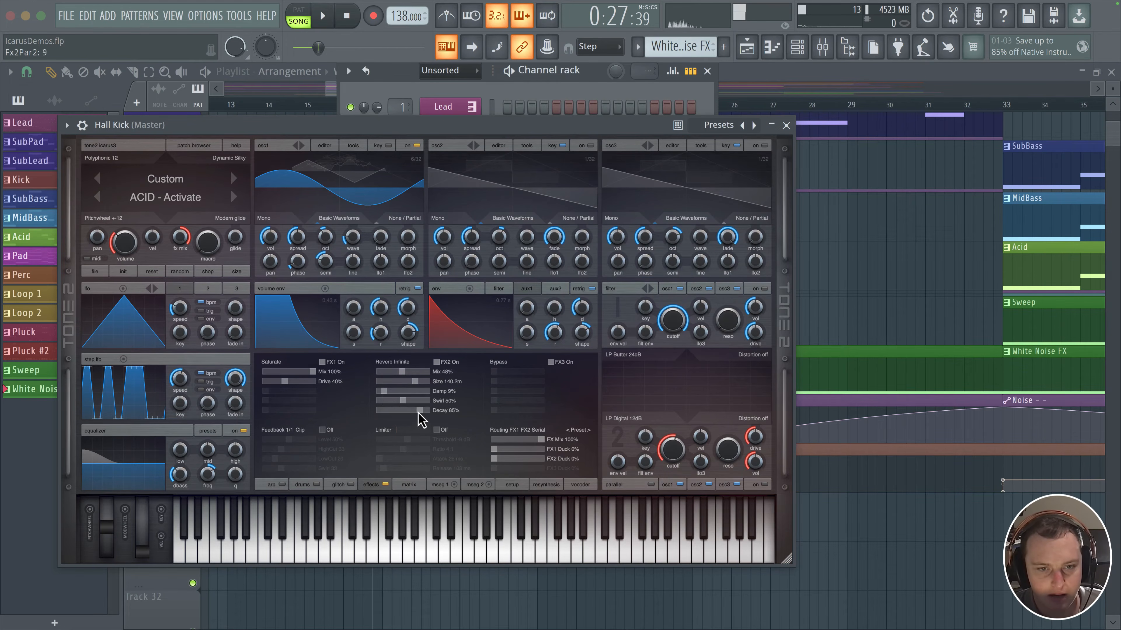
left_click_drag(403, 402, 403, 402)
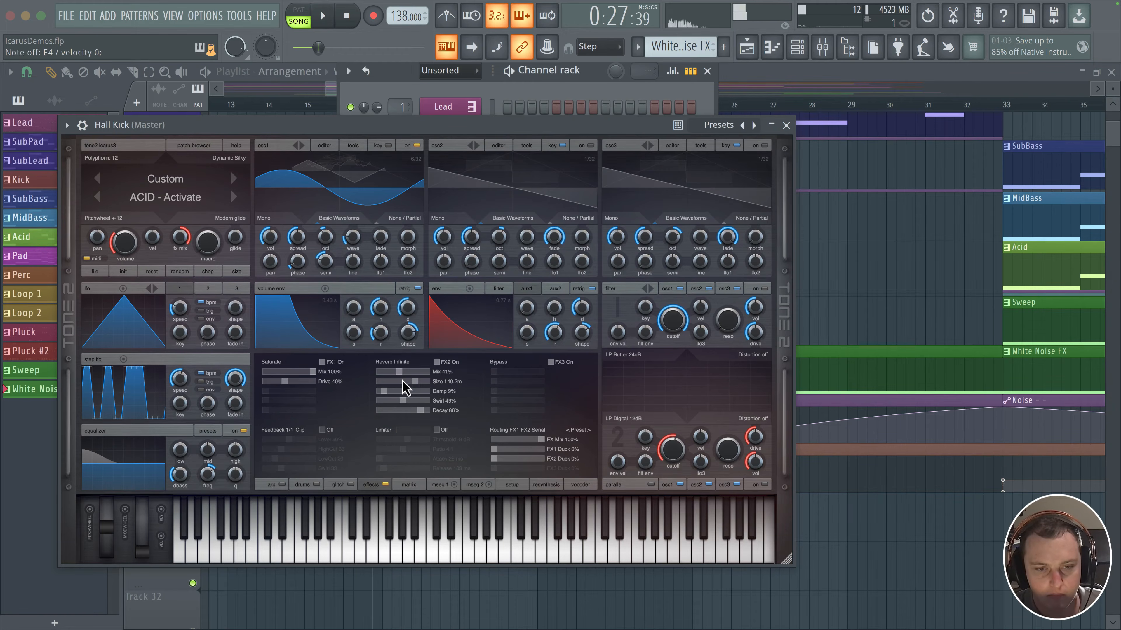
- Try the limiter, switch it back off, and load the Compressor as the third effect
left_click(436, 430)
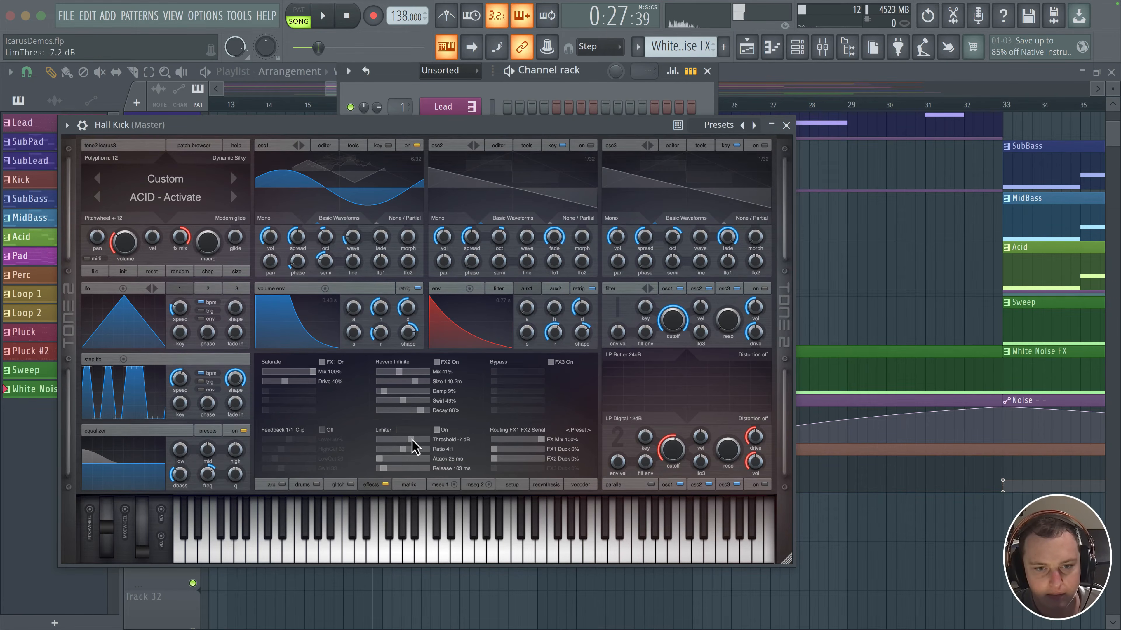
left_click(436, 430)
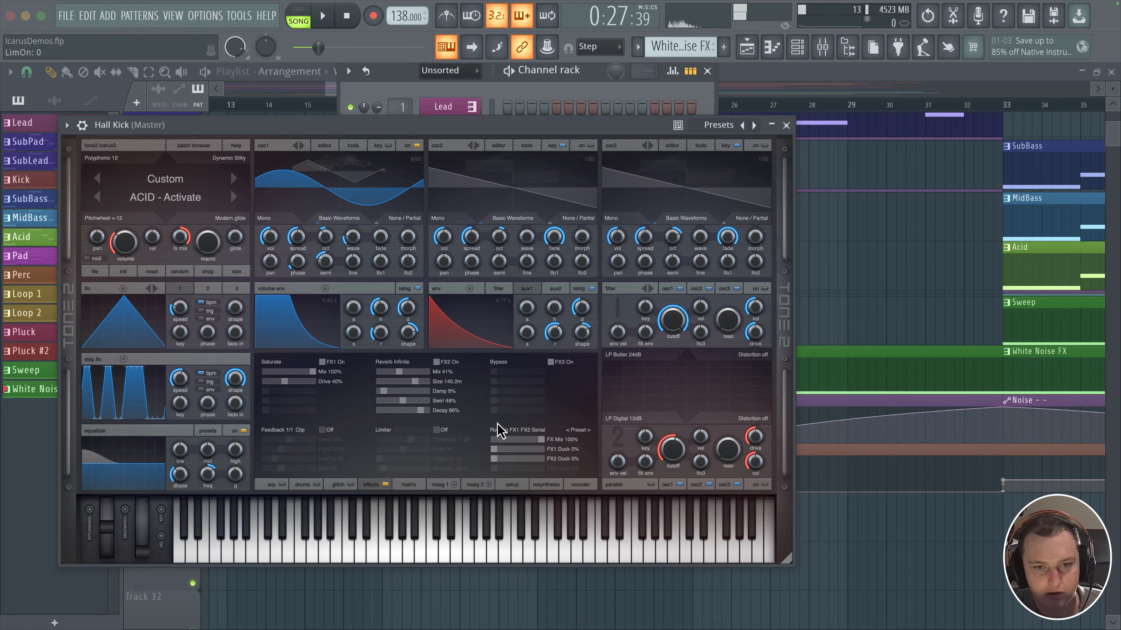
left_click(521, 365)
mouse_move(542, 481)
left_click(581, 491)
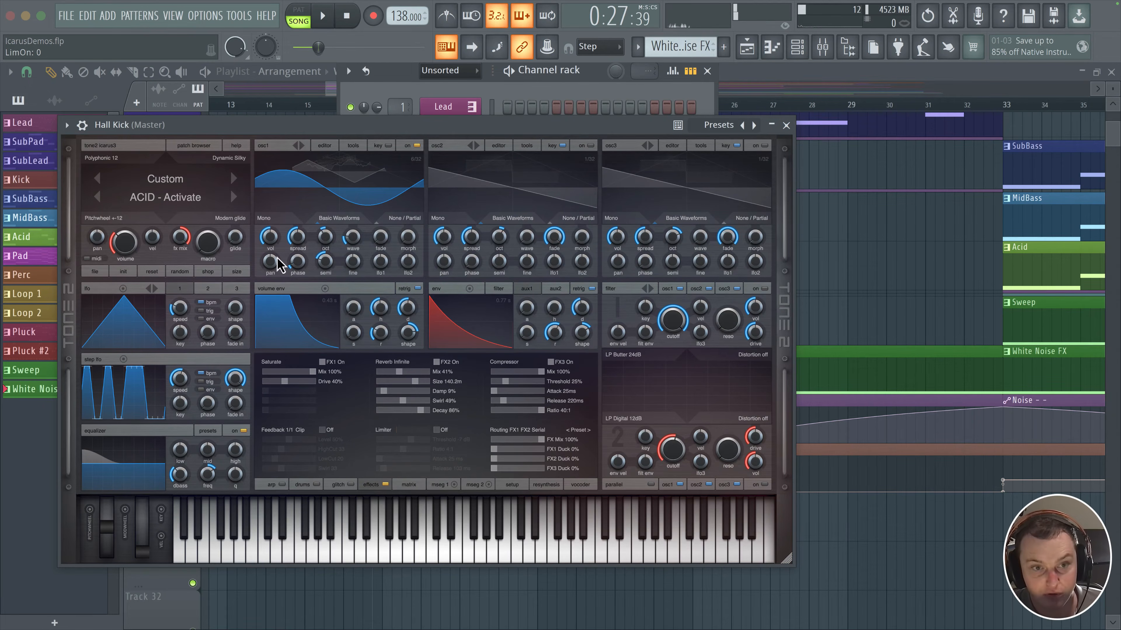
- Set the Compressor to mix 100%, threshold 66%, attack 97 ms and ratio 10:1
left_click_drag(518, 384, 522, 415)
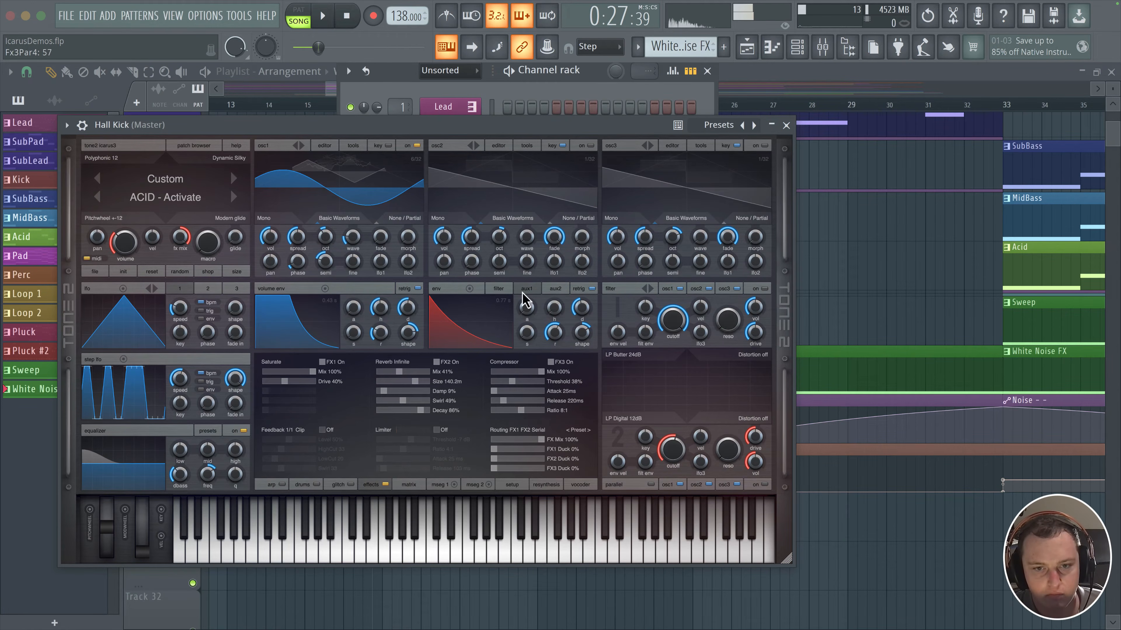
left_click(519, 373)
left_click_drag(535, 375, 543, 380)
left_click(525, 382)
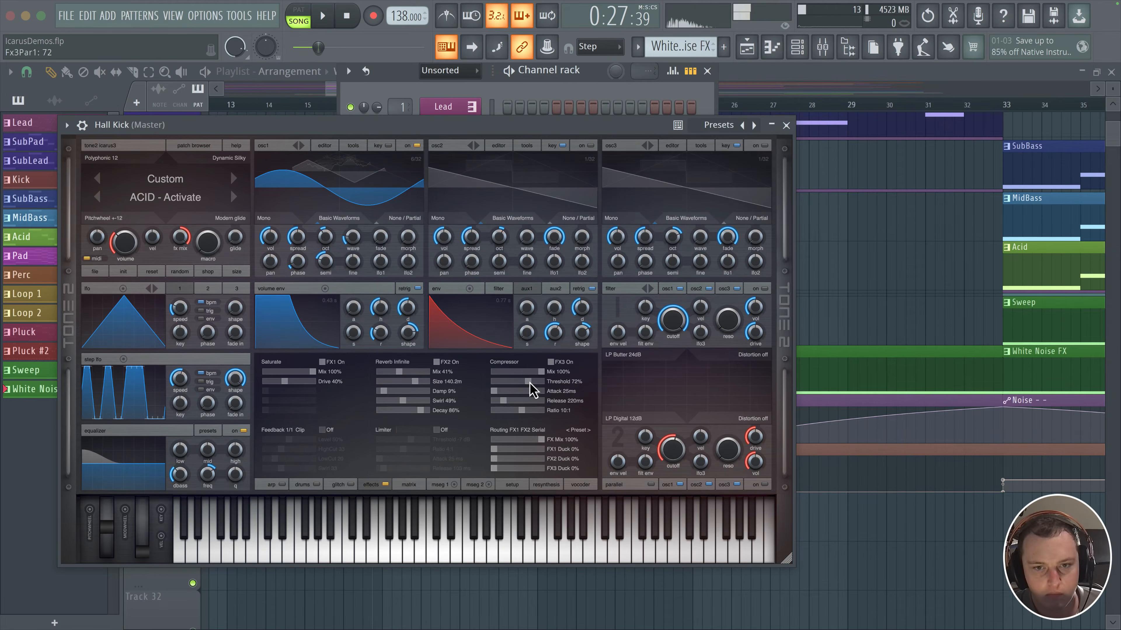
left_click(500, 392)
left_click_drag(495, 390, 494, 391)
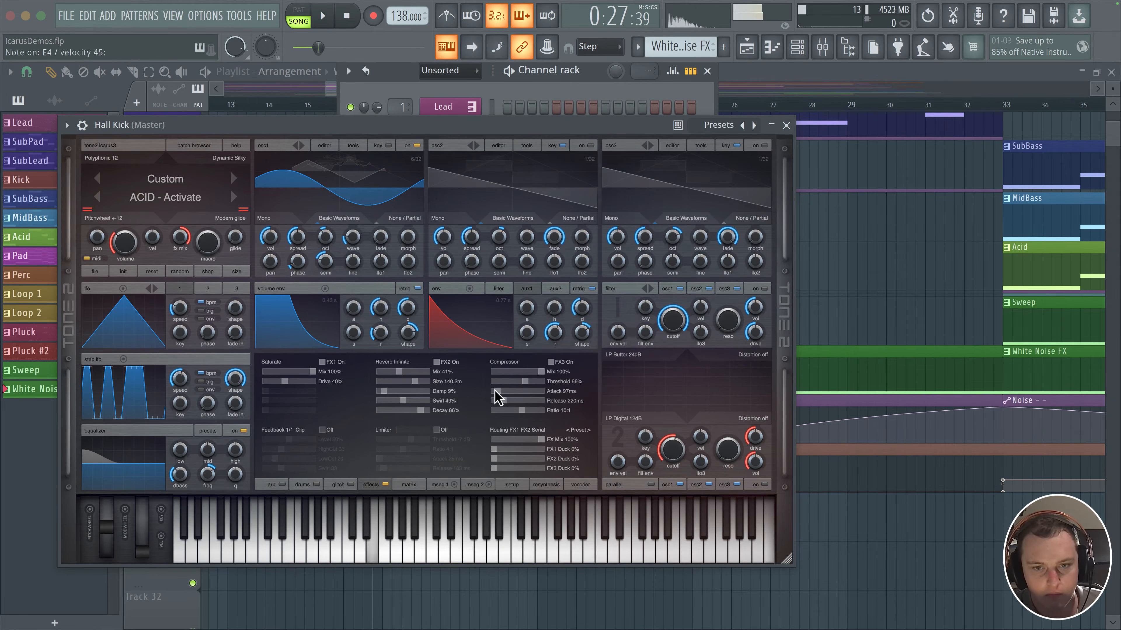
- Adjust the equalizer's low band and lower the synth's output volume
left_click_drag(184, 452, 178, 446)
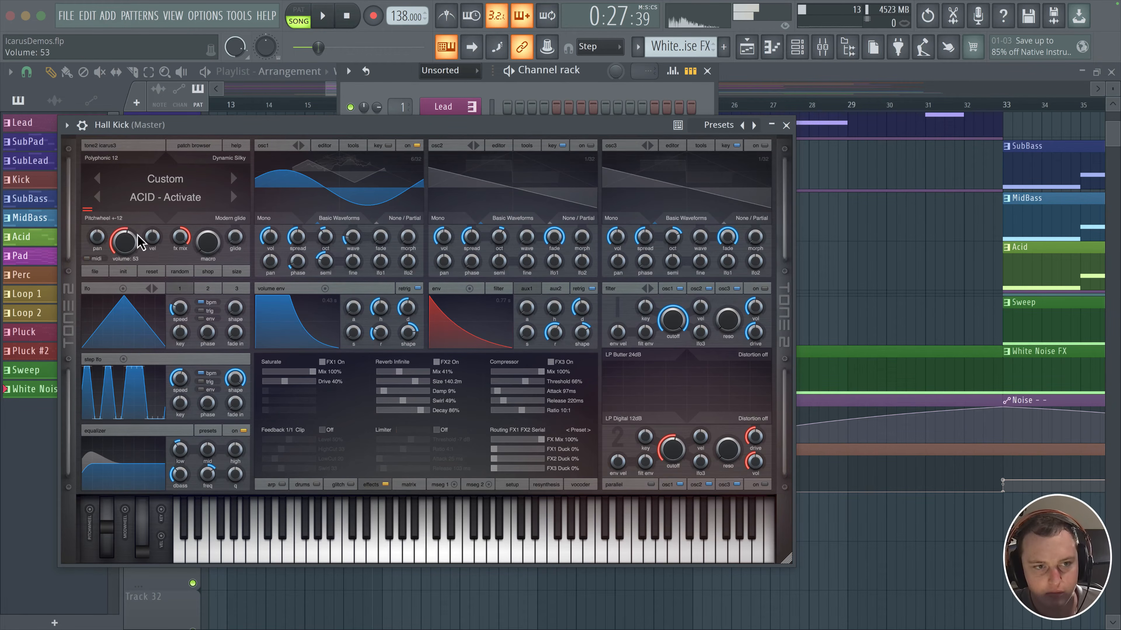
left_click_drag(136, 236, 136, 238)
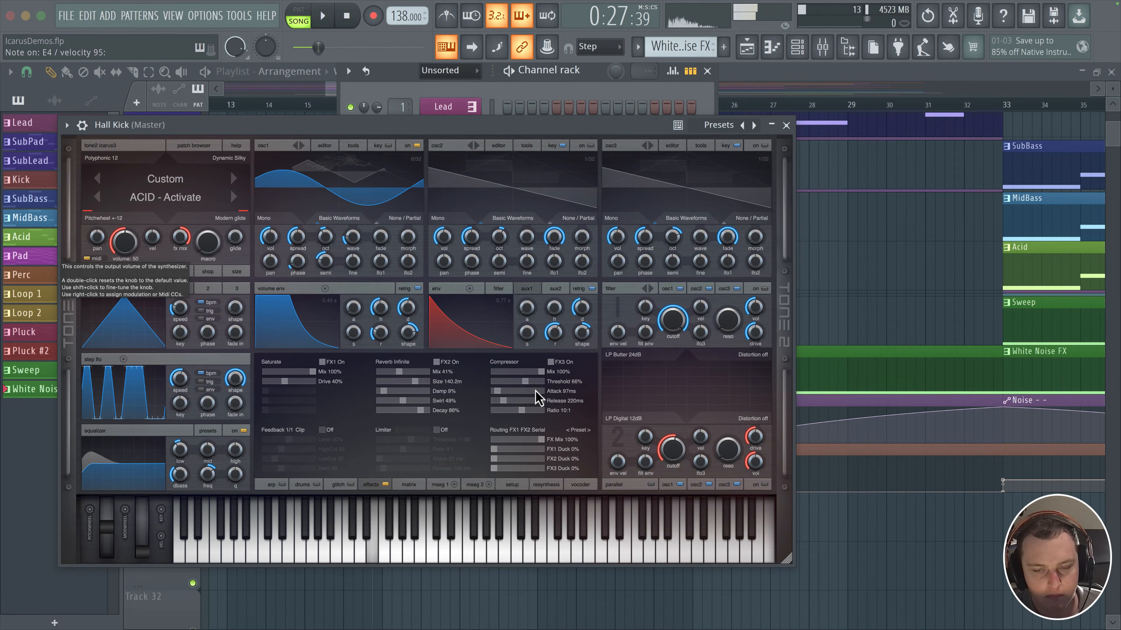
- Refine Reverb Infinite to mix 38%, size 82.8 m, swirl 49% and decay 77%
left_click_drag(396, 372, 403, 372)
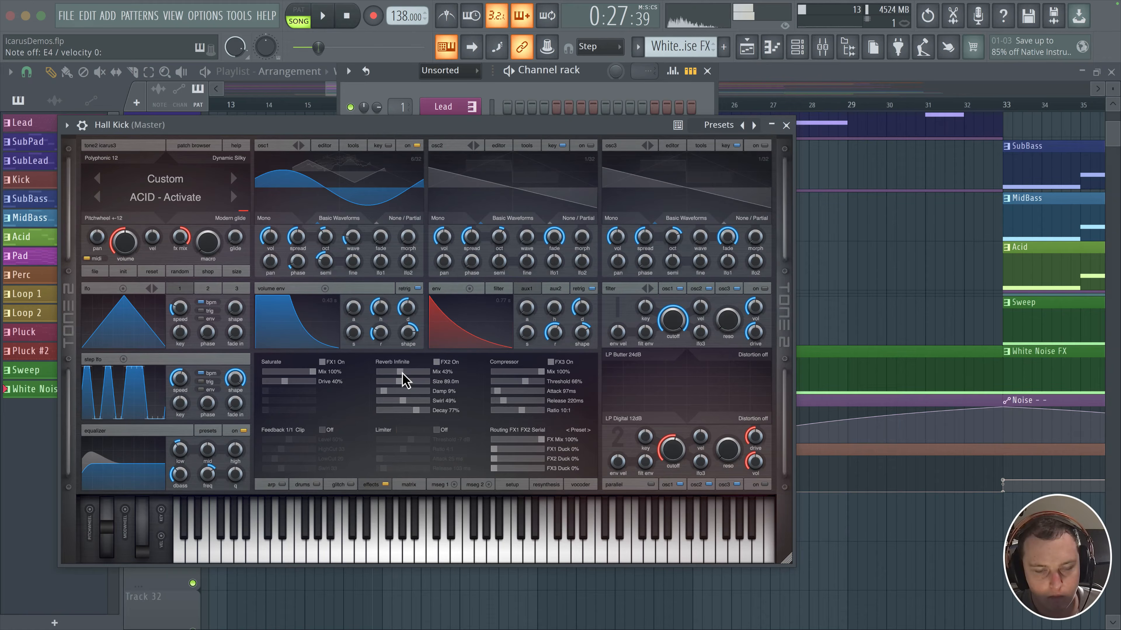
mouse_move(396, 380)
left_mouse_down()
mouse_move(386, 388)
mouse_move(403, 389)
left_mouse_up()
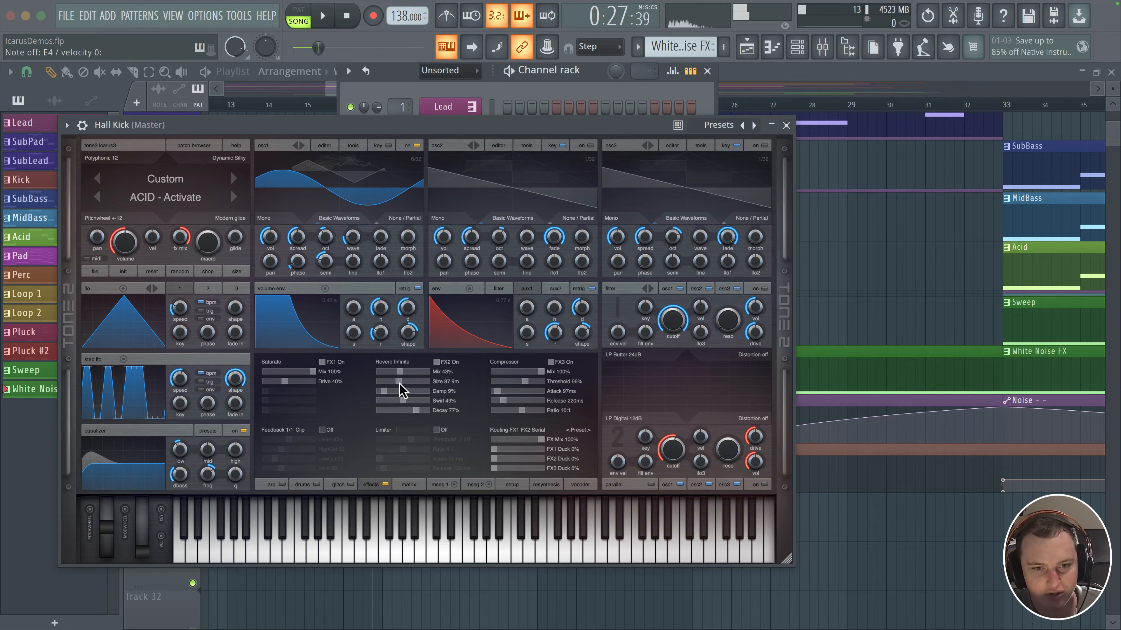
left_click_drag(402, 390, 399, 388)
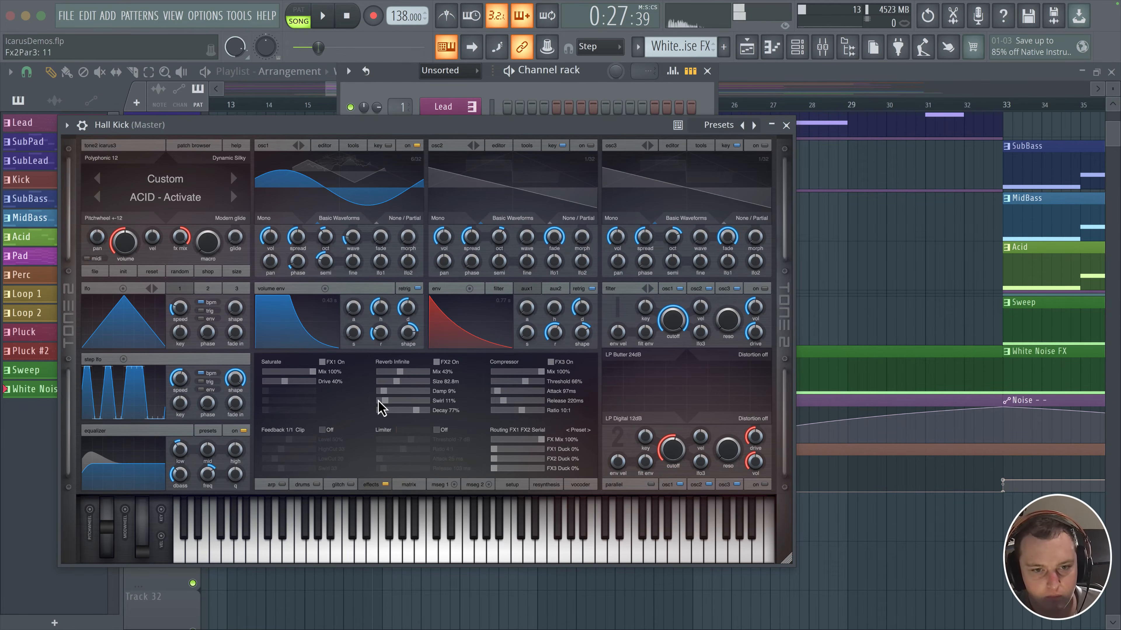
left_click_drag(388, 401, 400, 374)
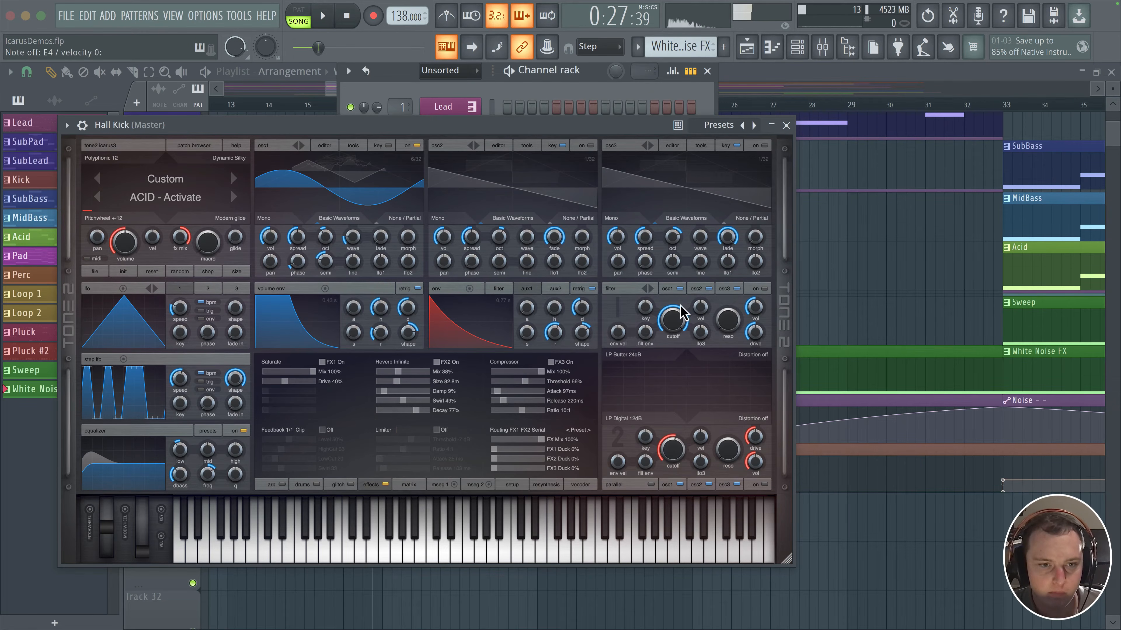
- Switch filter 1 on, test a lower cutoff, and open the cutoff back up to 22050 Hz
left_click(667, 328)
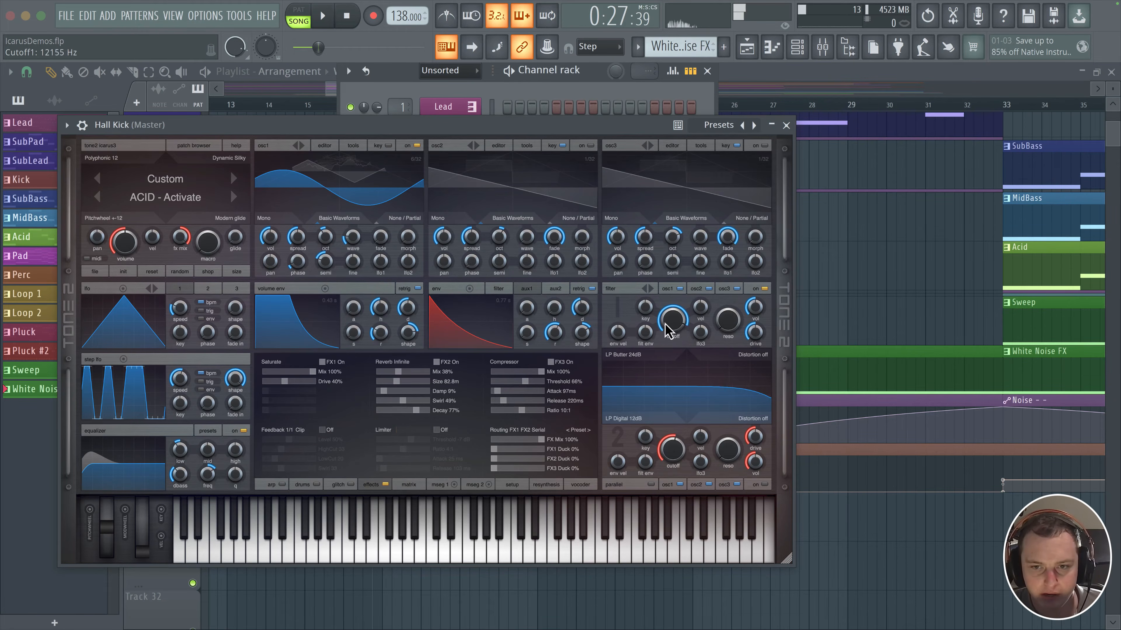
left_click_drag(667, 330, 682, 300)
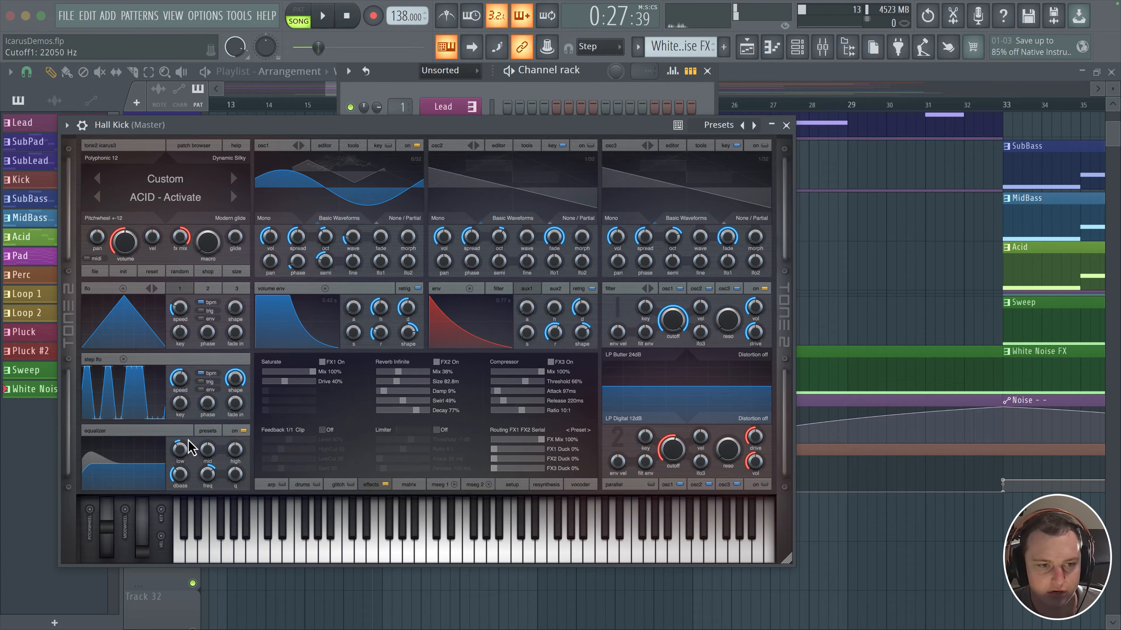
- Switch filter 1 off, adjust the equalizer's high-band cut and fine-tune oscillator 1's phase
left_click(764, 290)
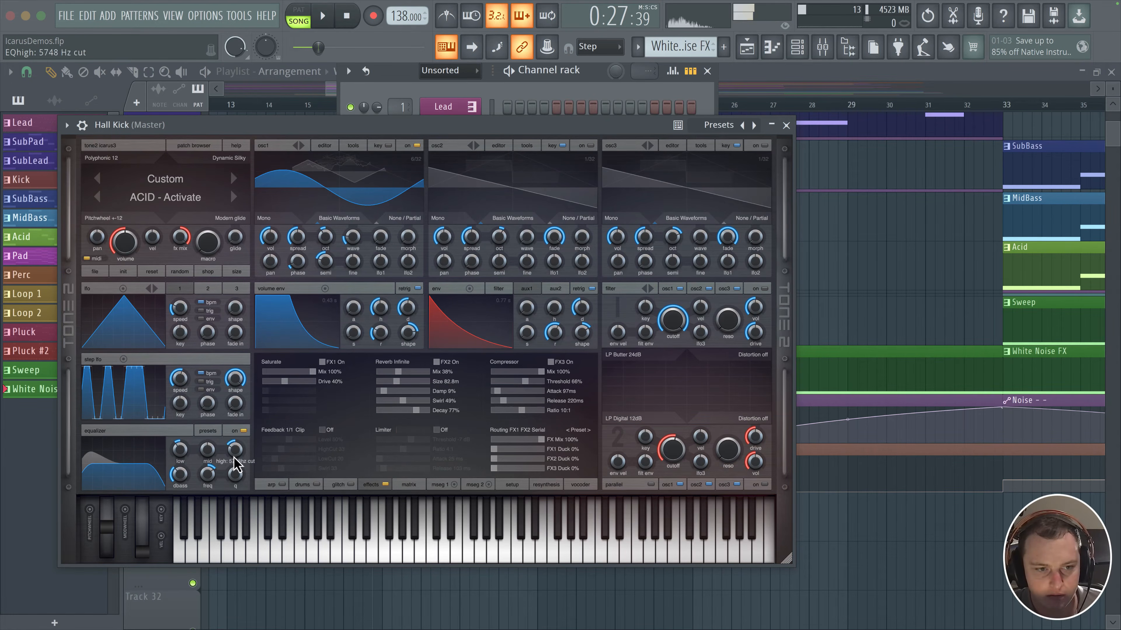
left_click_drag(235, 453, 236, 448)
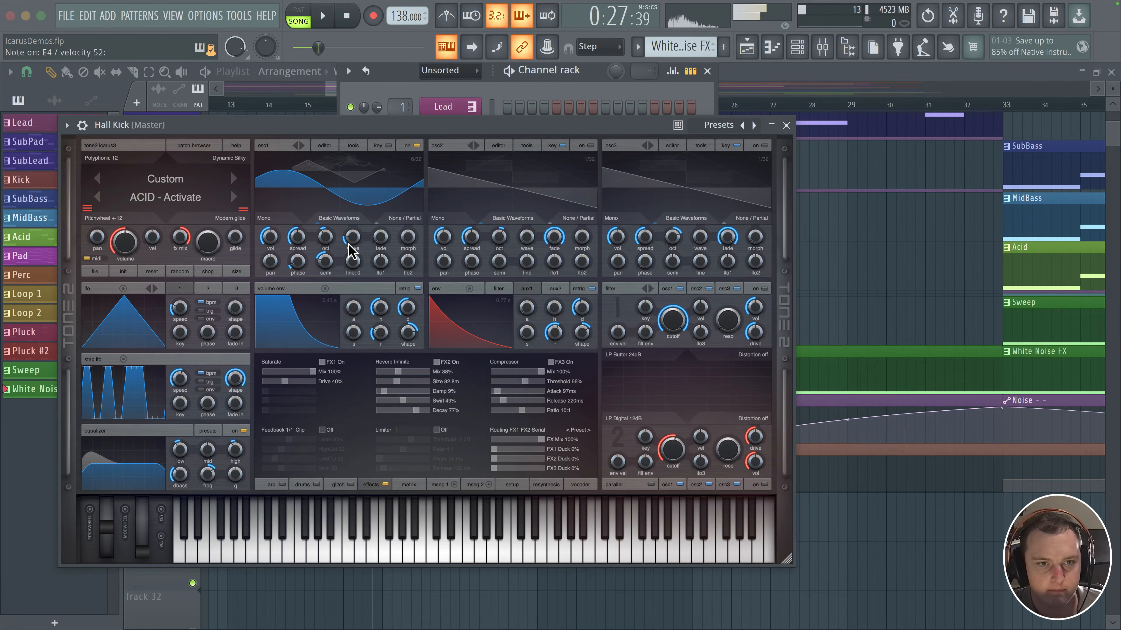
left_click_drag(298, 264, 296, 265)
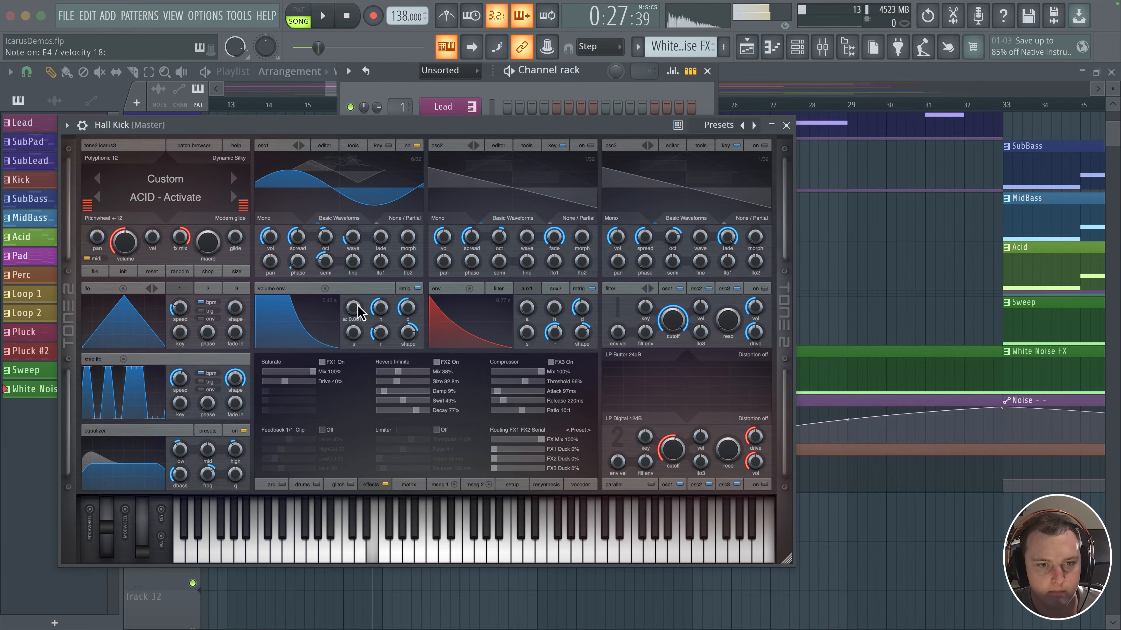
- Browse the oscillator punch modes in the synth's setup, switch the oscillator punch off and close the synth
left_click(507, 483)
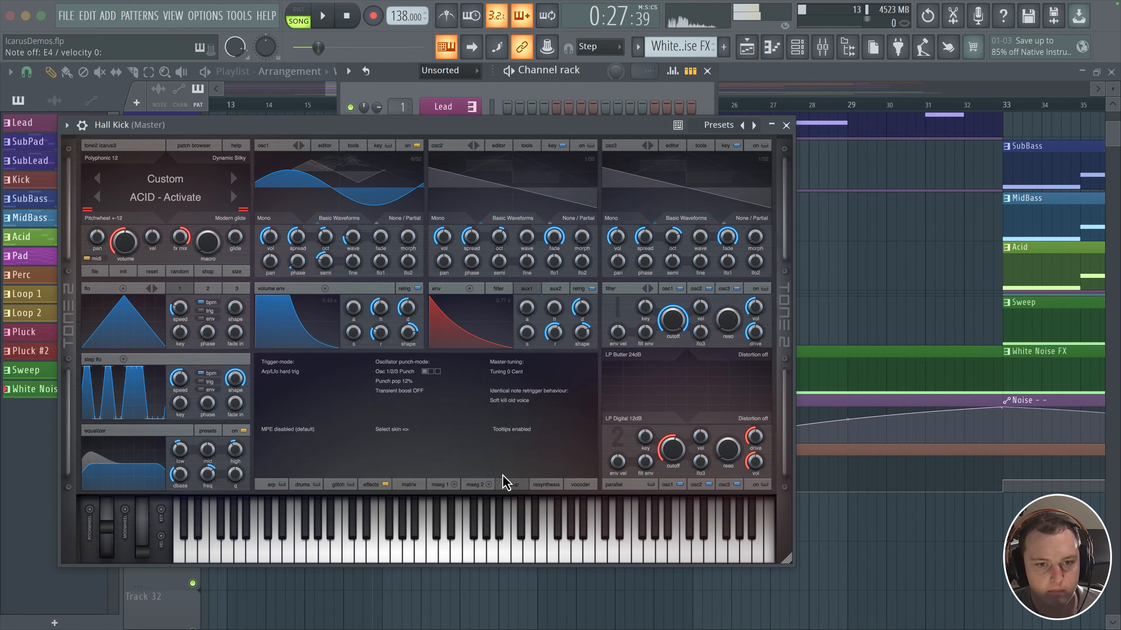
left_click(412, 395)
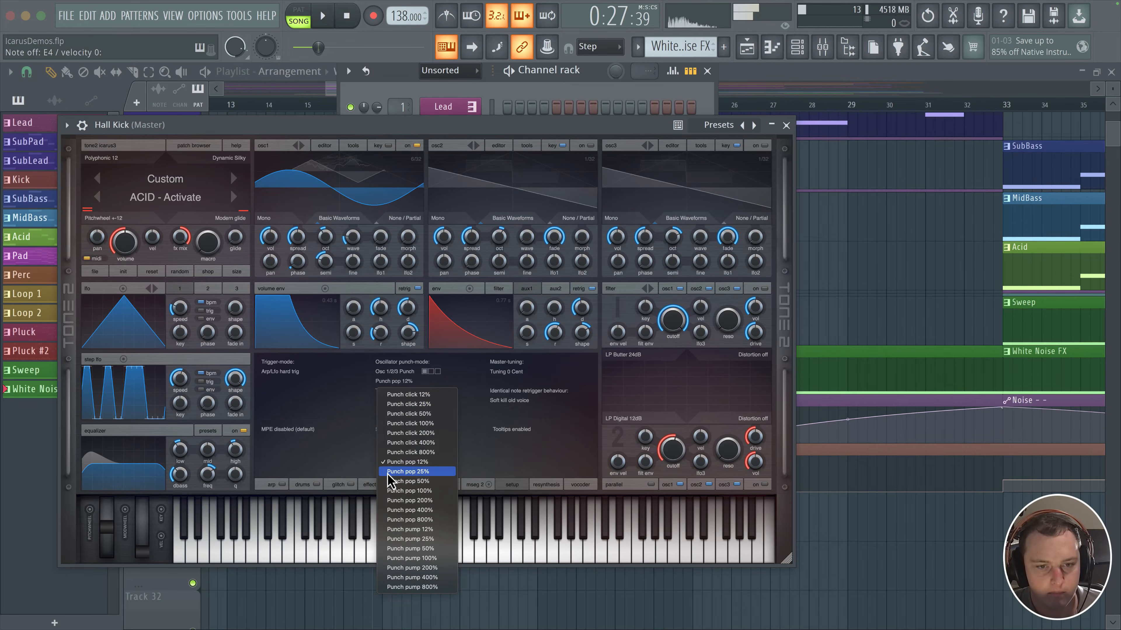
left_click(346, 443)
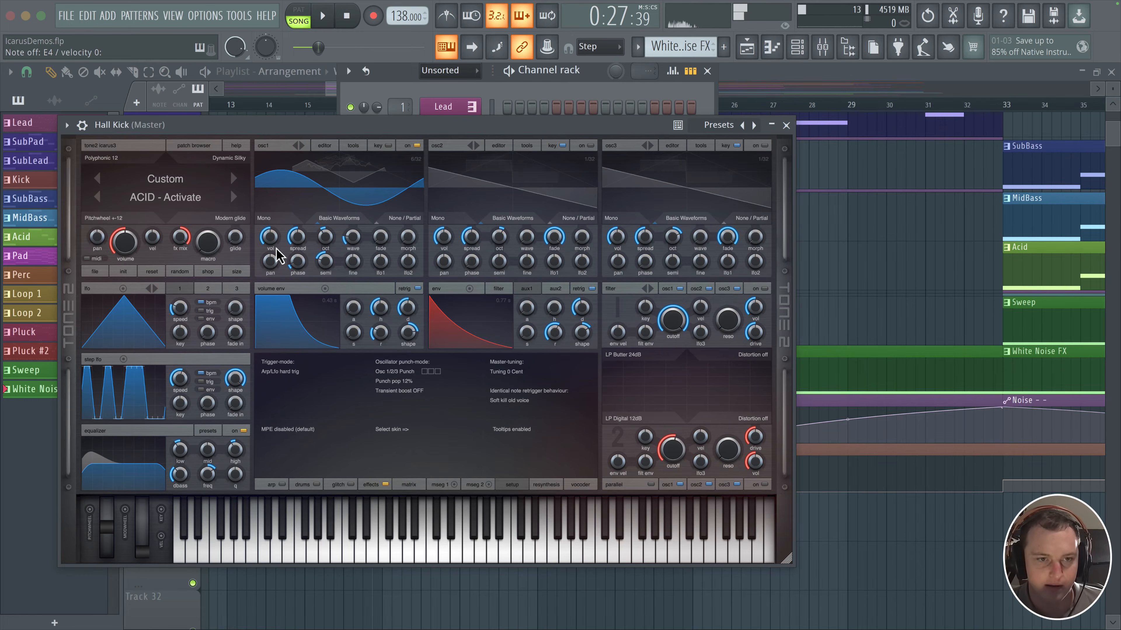
left_click(786, 126)
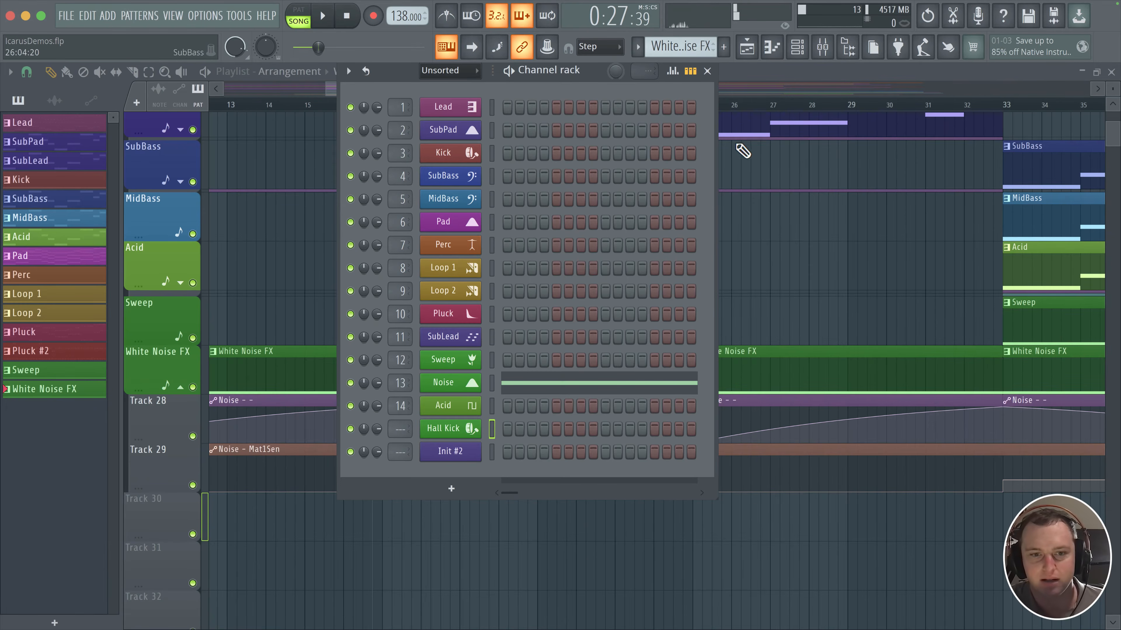
- Create a new pattern named Hall Kick
right_click(474, 430)
left_click(793, 7)
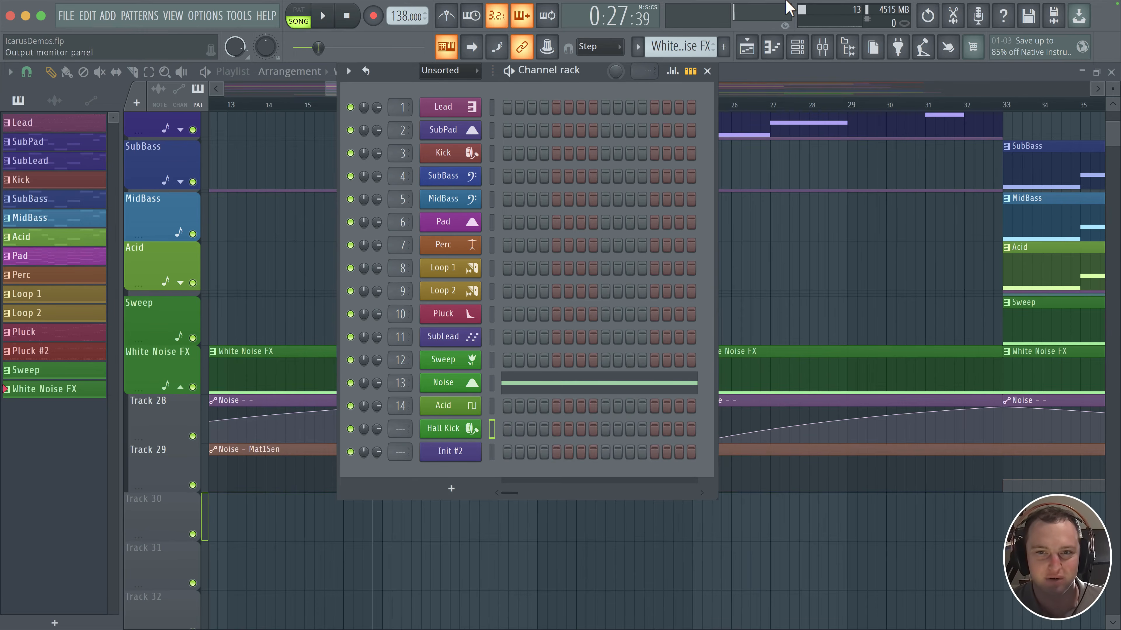
left_click(720, 47)
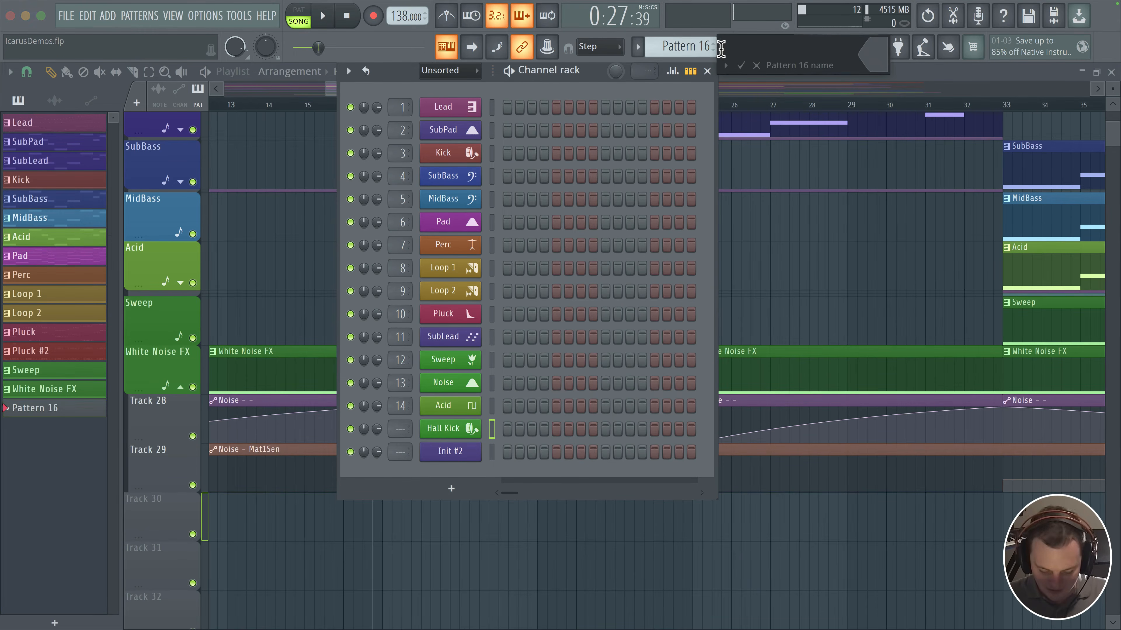
type("Hall H")
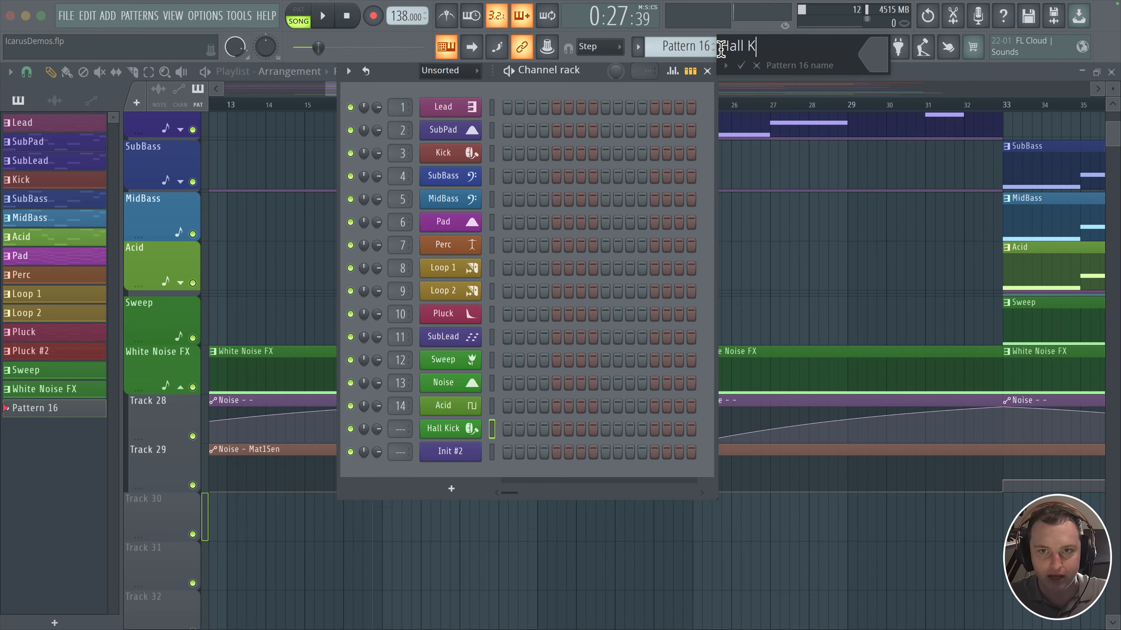
key("Return")
- Add a note for the Hall Kick channel in the piano roll and return to the playlist
right_click(445, 425)
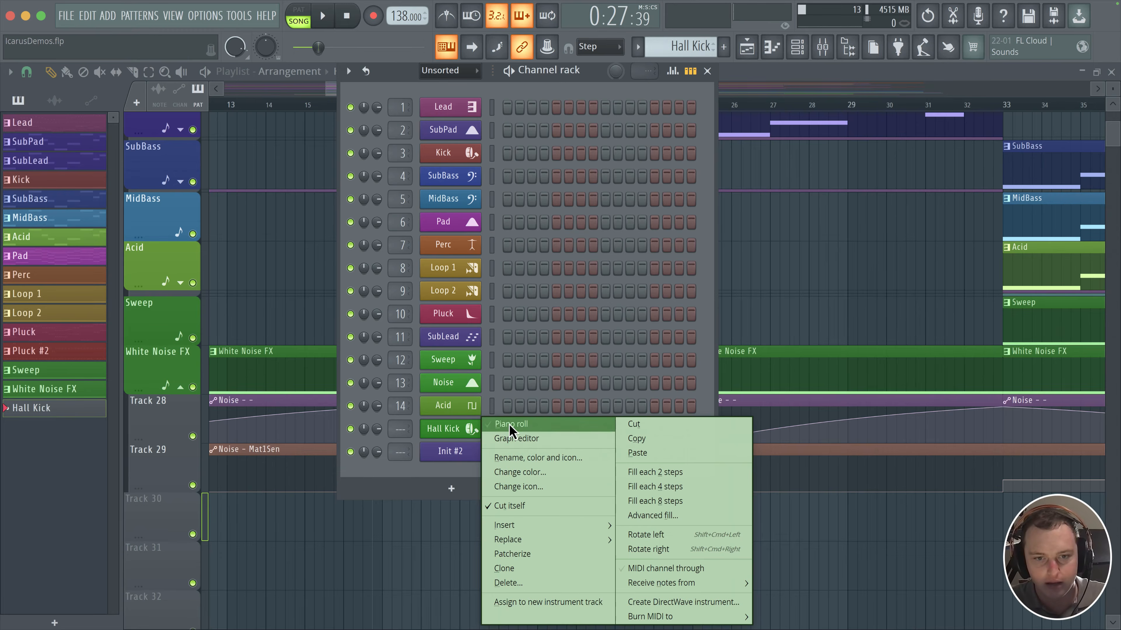
left_click(510, 425)
left_click_drag(173, 392, 66, 327)
left_click(747, 48)
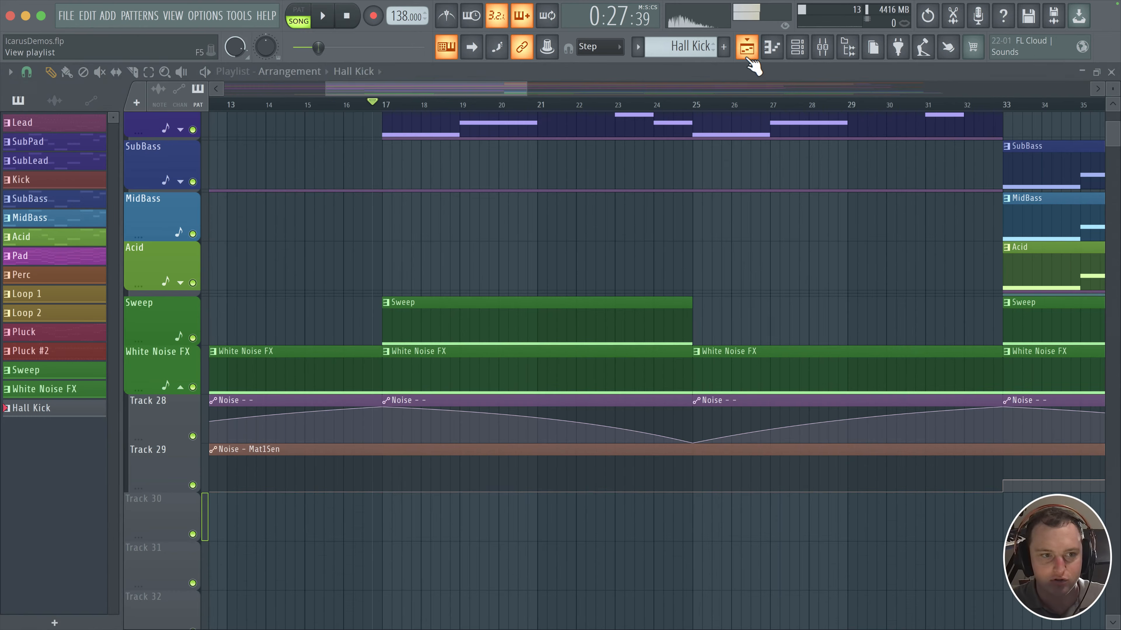
- Place the Hall Kick pattern on Track 30 at bar 17 and color it Forest Green (#3B9532)
left_click_drag(375, 555, 401, 510)
key("F2")
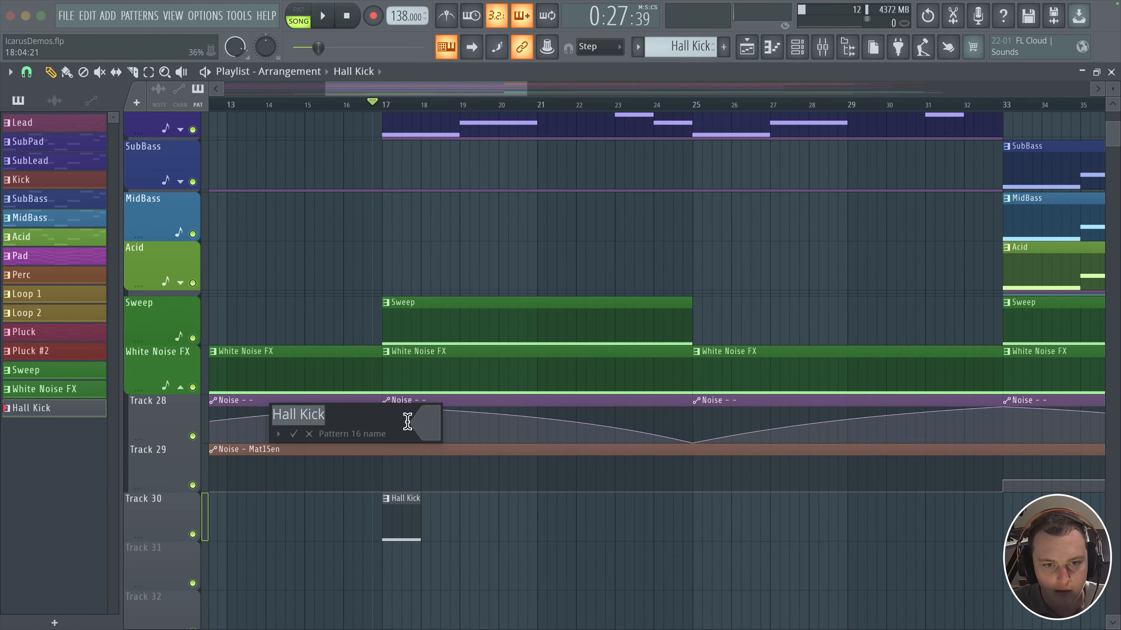
left_click(437, 433)
left_click(509, 479)
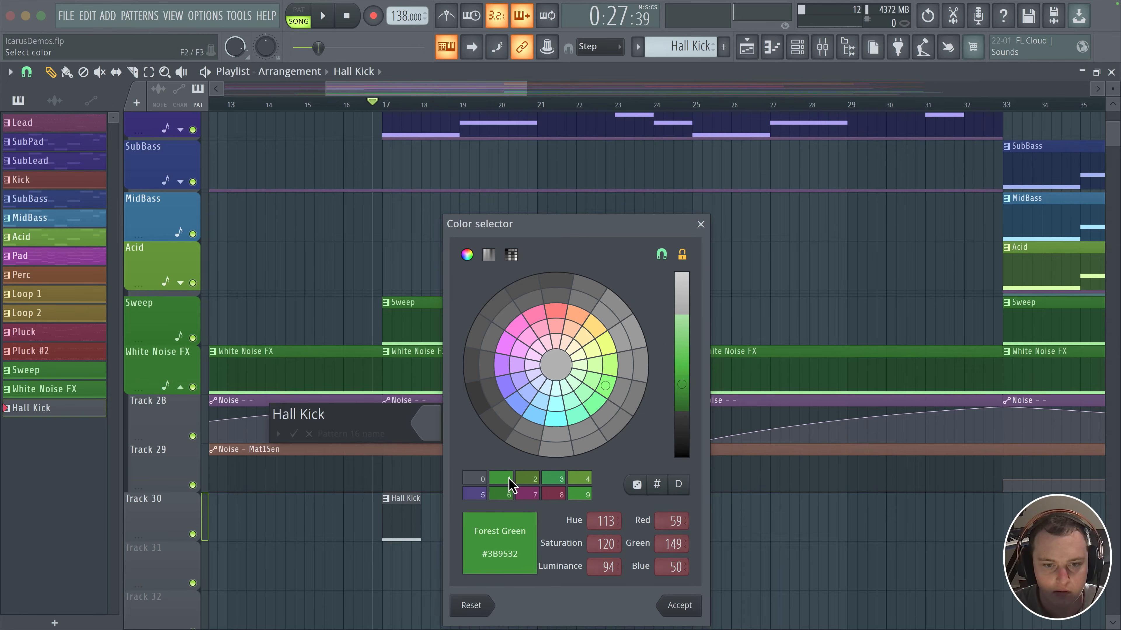
key("Return")
key("Return")
- Route the Hall Kick channel to mixer track 16
left_click(820, 53)
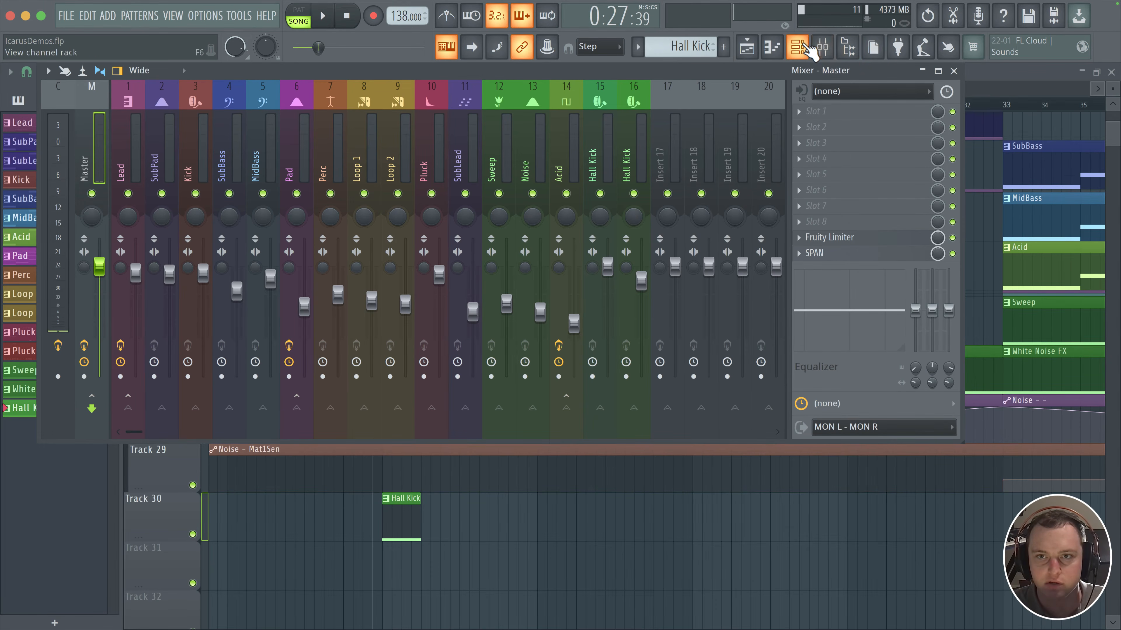
left_click(804, 48)
left_click_drag(399, 430, 398, 376)
left_click(707, 71)
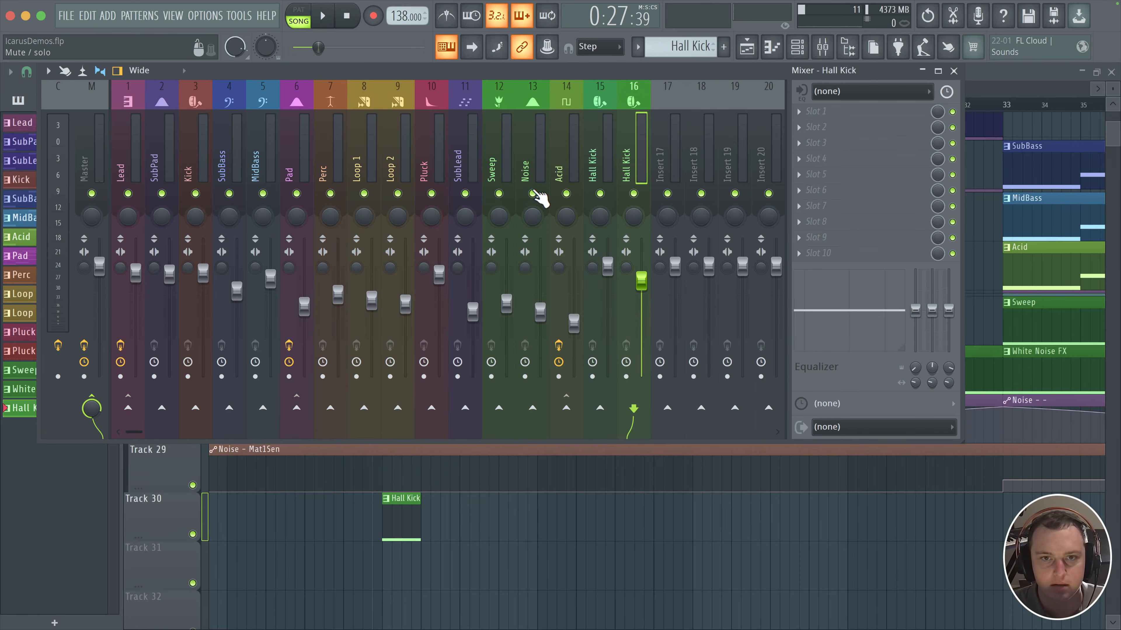
- Raise the volume of the Hall Kick on mixer track 16 during playback, and close the mixer
key("space")
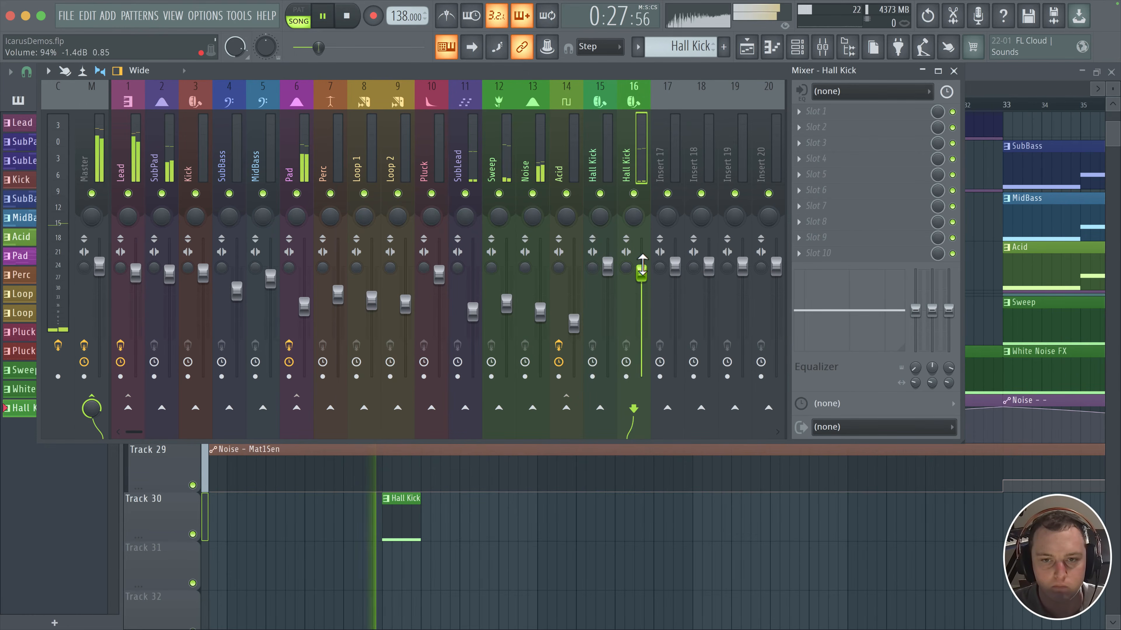
left_click_drag(642, 279, 643, 251)
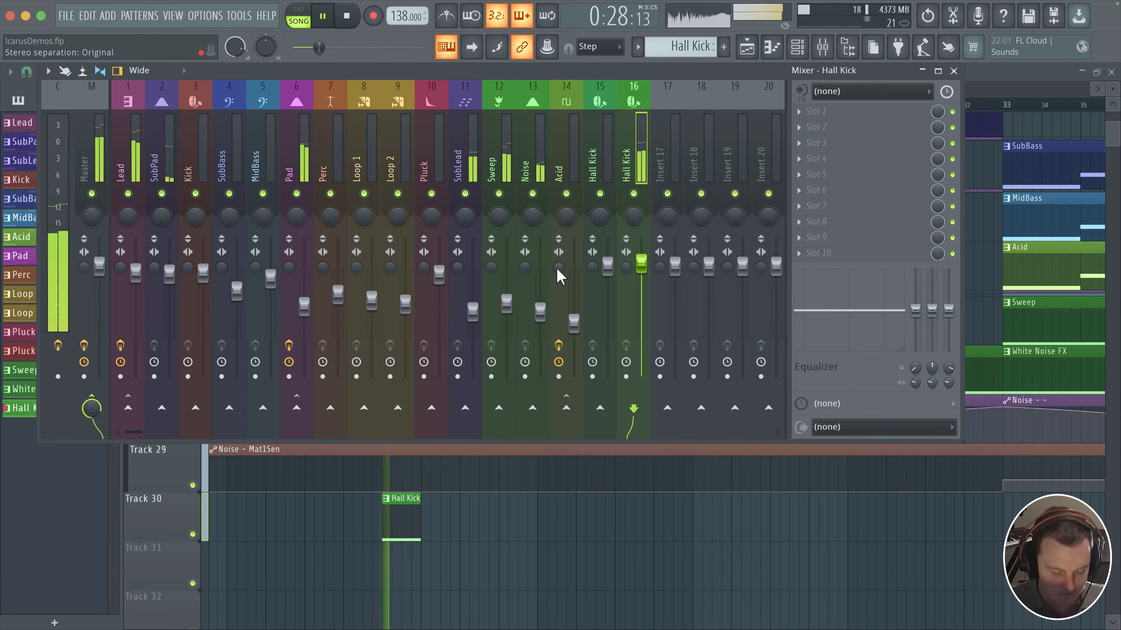
left_click(797, 46)
left_click(954, 70)
key("space")
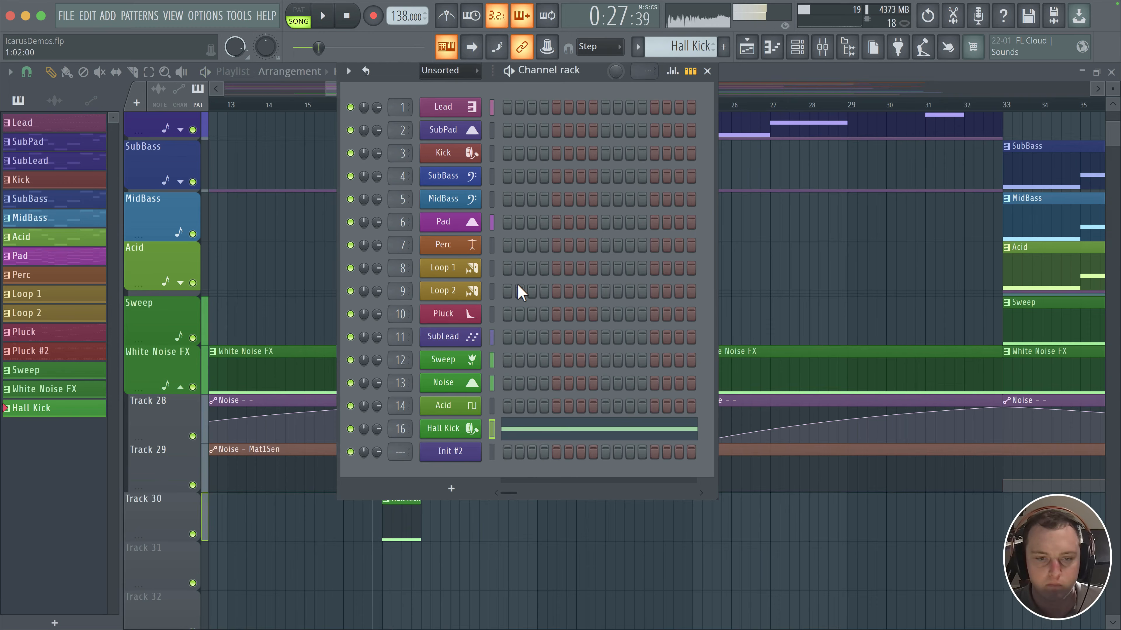
- Open the Hall Kick synth and audition its sound
left_click(467, 429)
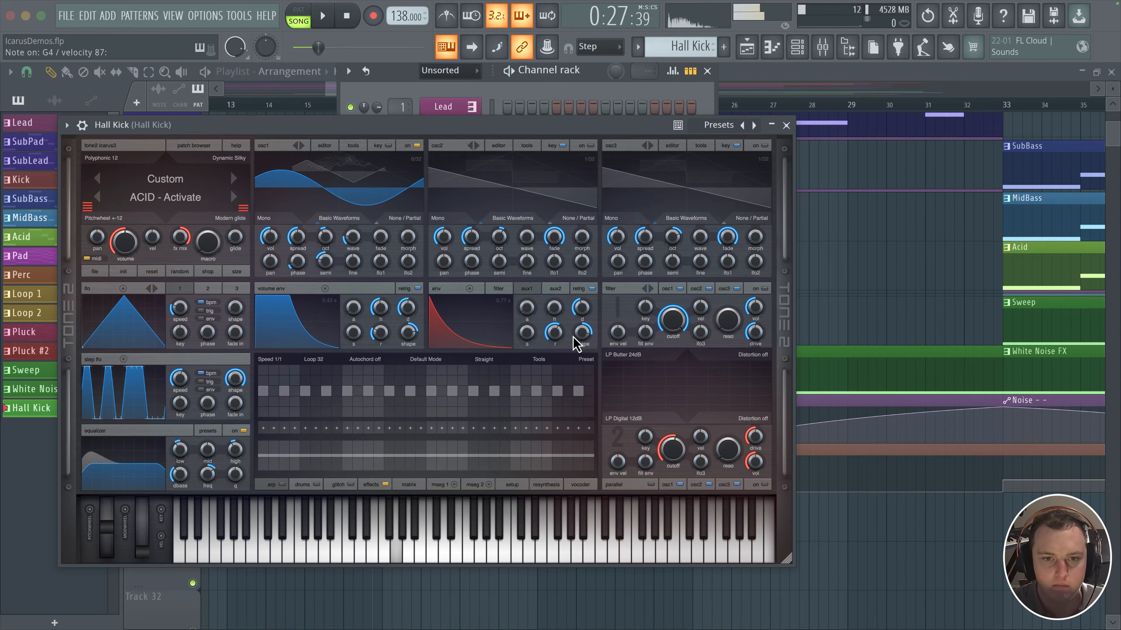
left_click(785, 130)
key("space")
- Play the arrangement from about bar 14 to hear the Hall Kick's entry in the mix
left_click_drag(361, 254, 706, 232)
scroll(624, 294, "up", 3)
scroll(625, 296, "down", 5)
left_click_drag(513, 208, 502, 243)
key("space")
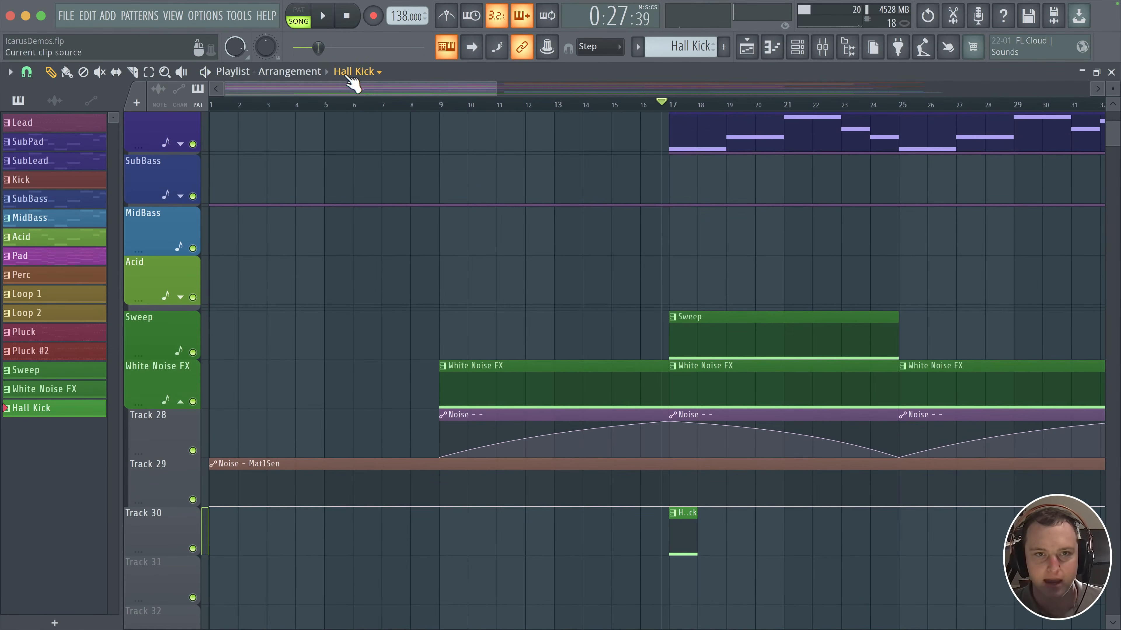
left_click(361, 102)
key("space")
left_click(580, 105)
left_click_drag(588, 331, 447, 243)
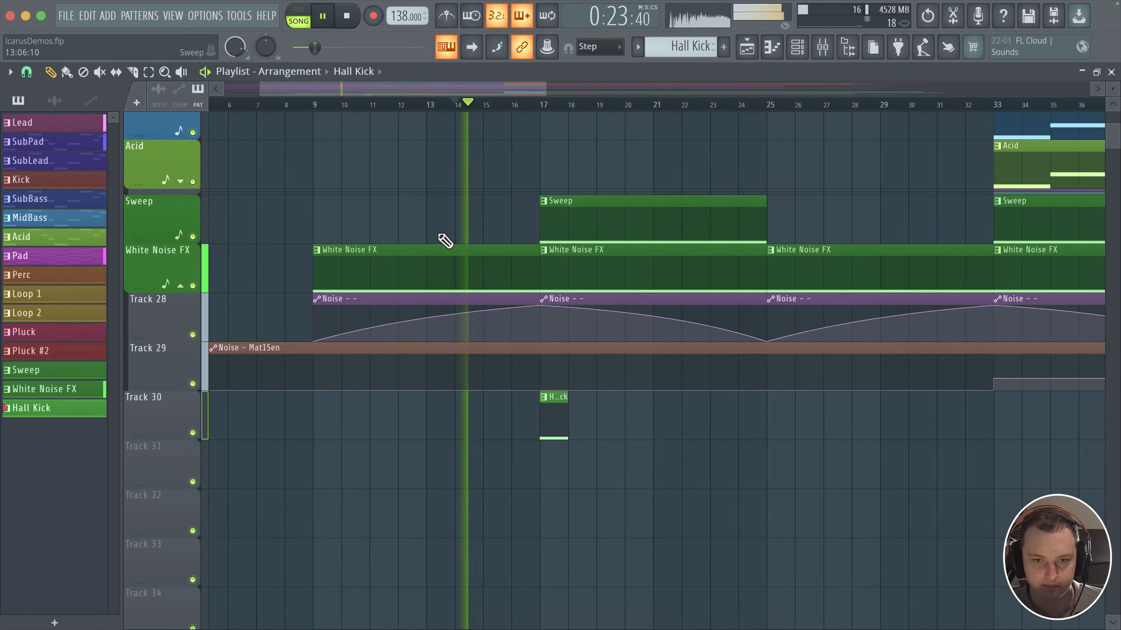
- Copy the Hall Kick clip on Track 30 to bar 25
scroll(463, 269, "down", 3)
left_click_drag(483, 294, 514, 353)
scroll(452, 313, "up", 3)
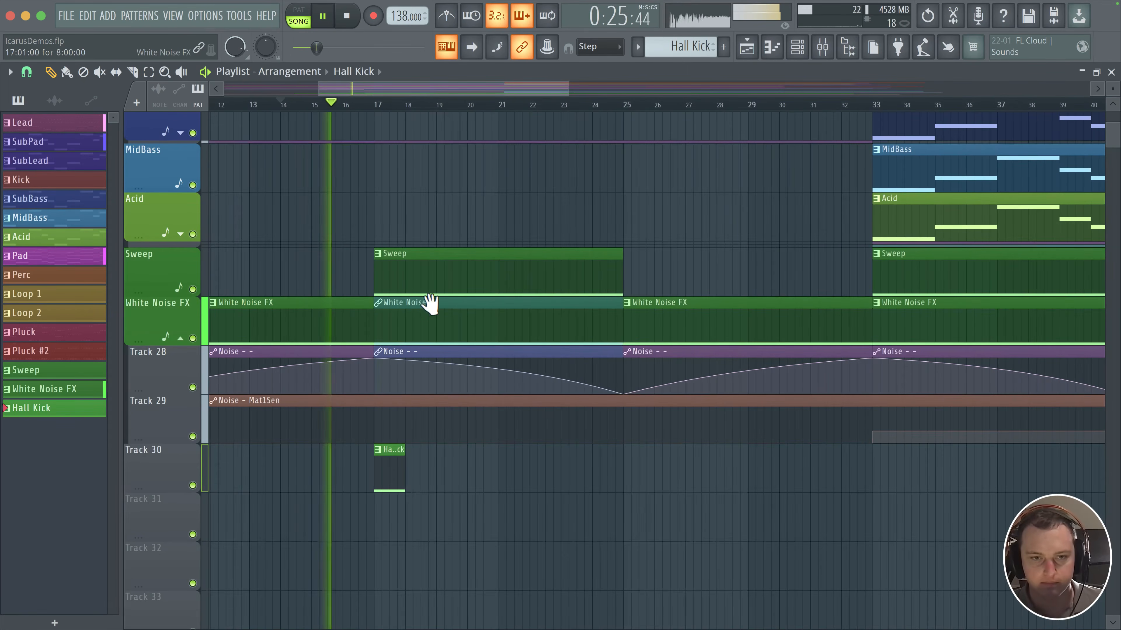
left_click_drag(428, 303, 450, 425)
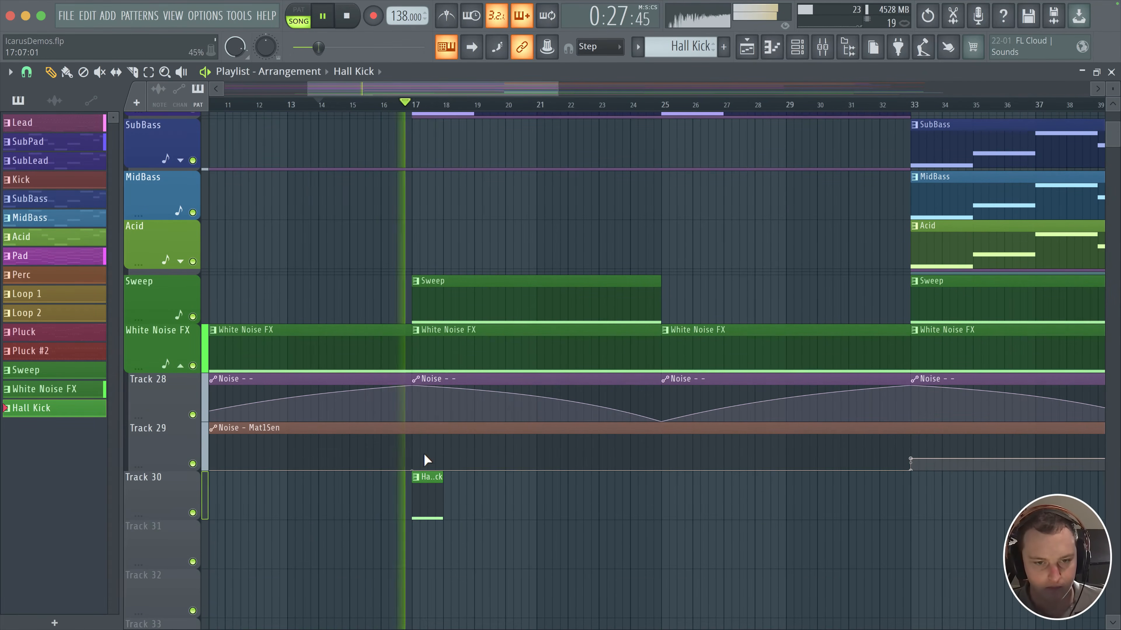
left_click_drag(427, 493, 676, 500)
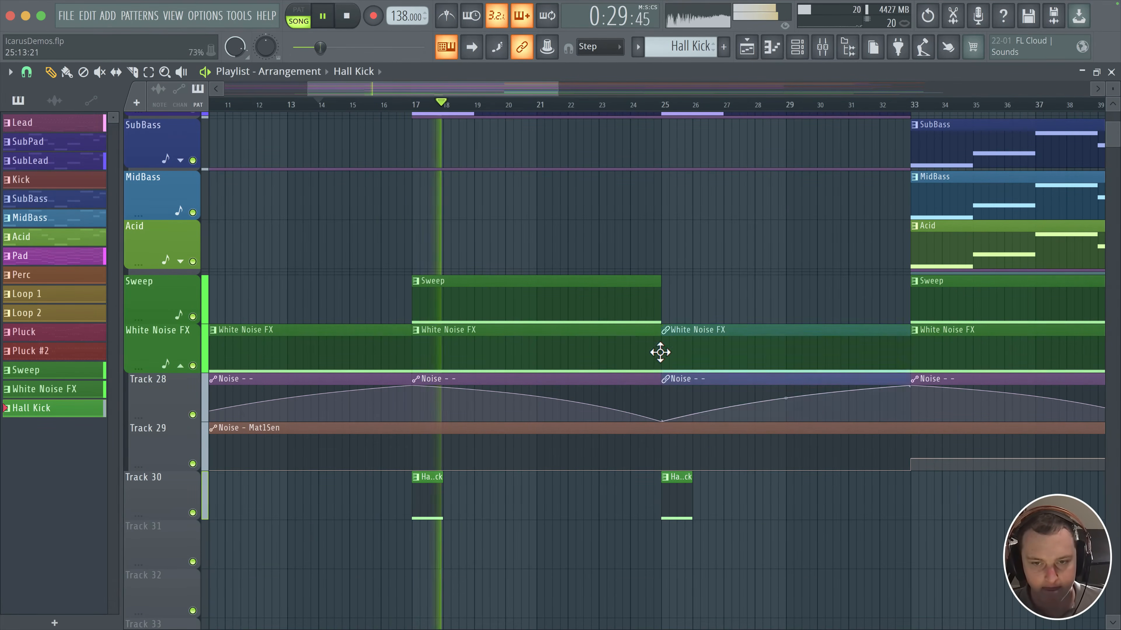
- Check the Hall Kick's mixer track and synth settings while playing the arrangement up to bar 25
left_click(823, 47)
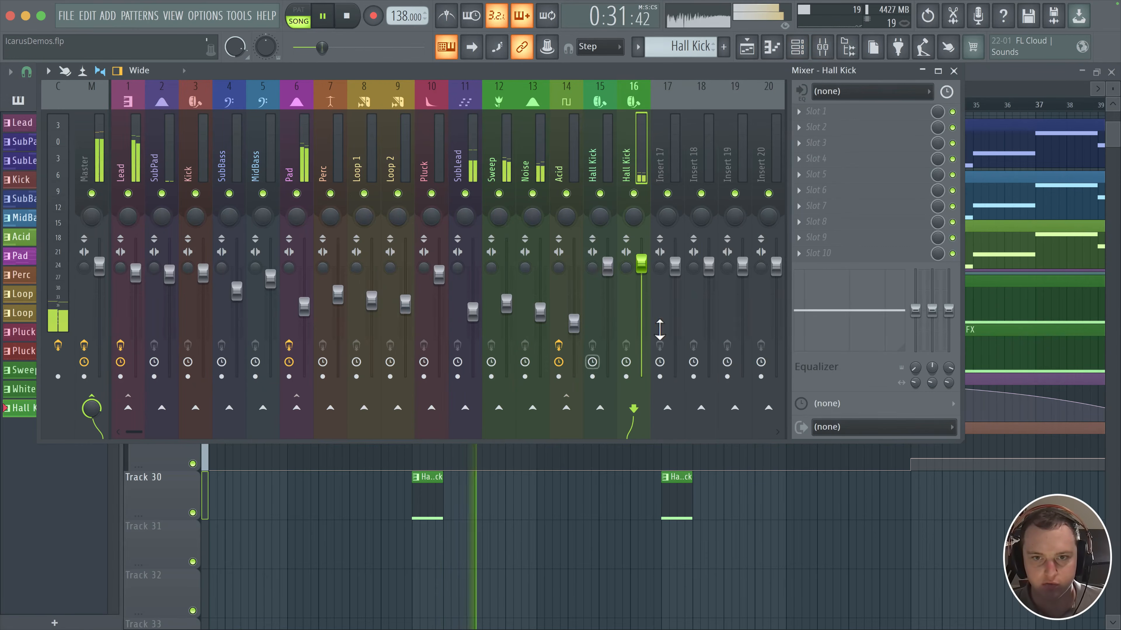
left_click(797, 46)
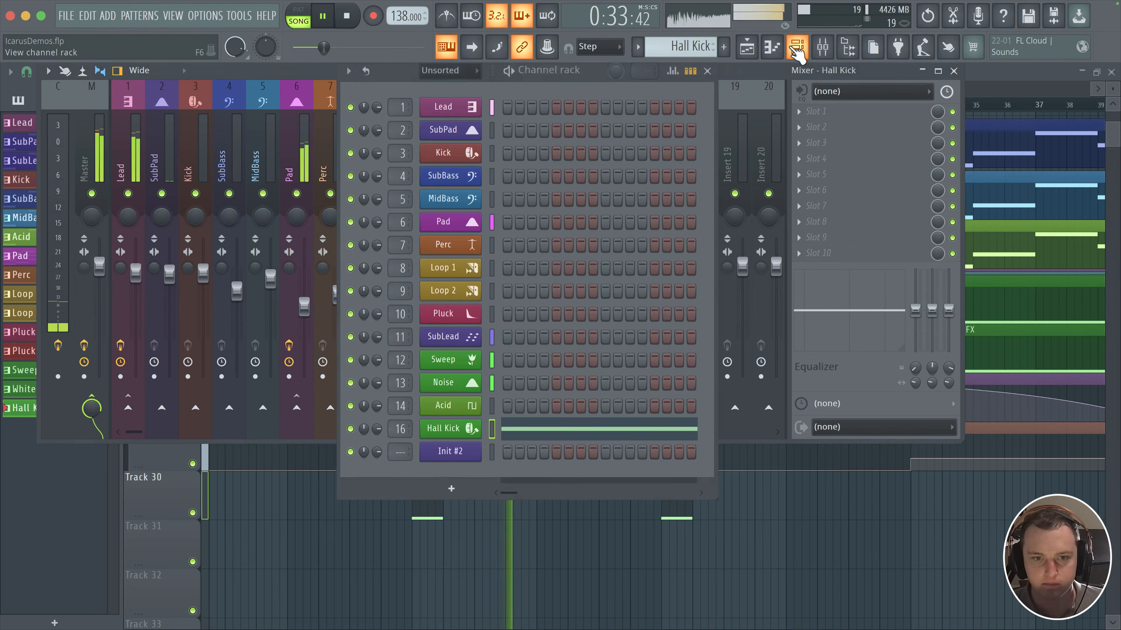
left_click(443, 429)
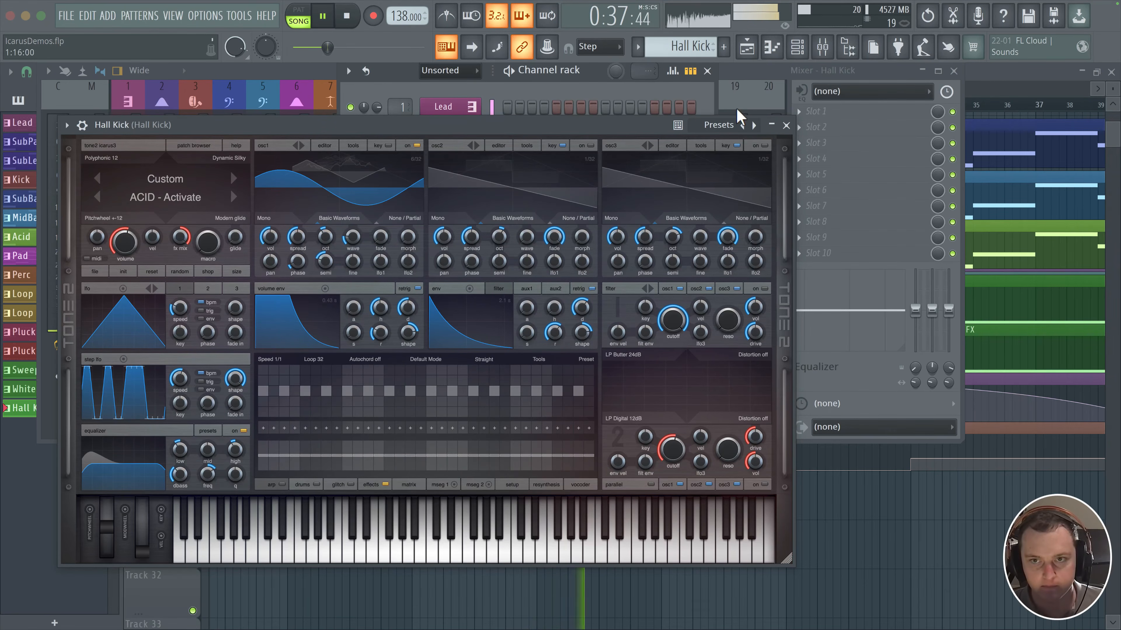
left_click(786, 125)
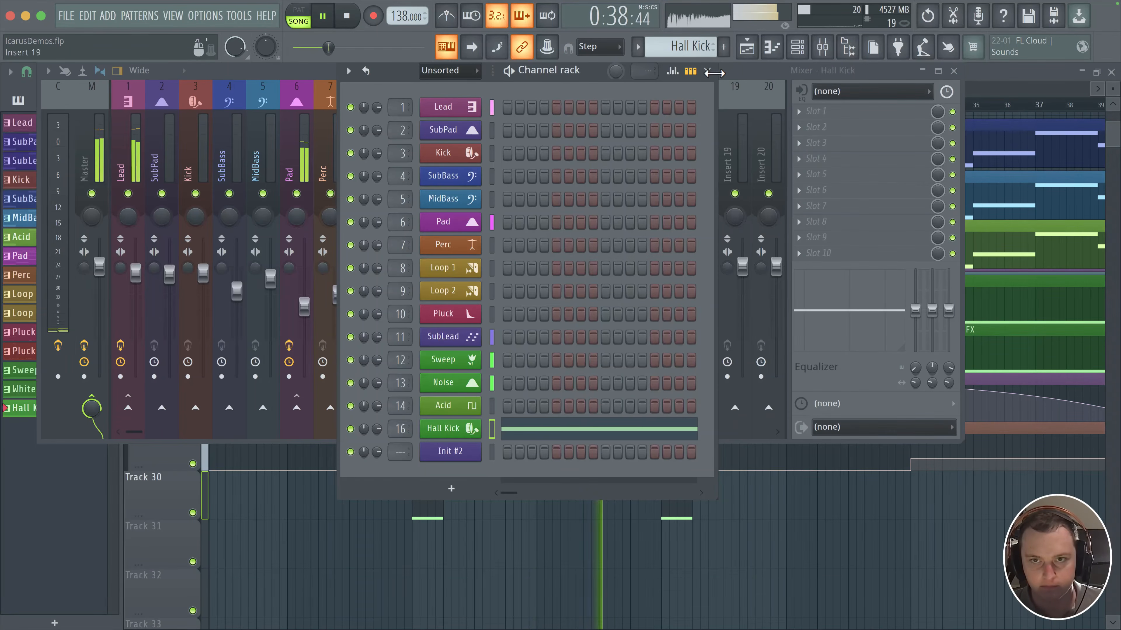
left_click(954, 71)
left_click_drag(695, 217, 557, 269)
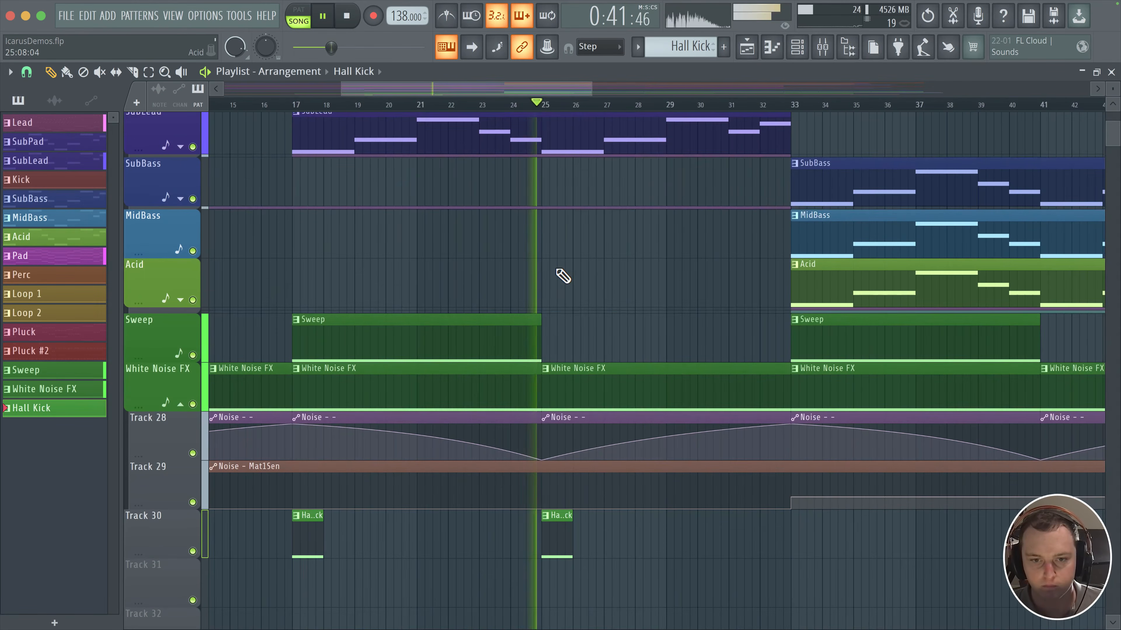
key("space")
- Set the Hall Kick's Reverb Infinite to mix 52% and decay 84%, and its Compressor to threshold 37% and attack 86 ms
key("F9")
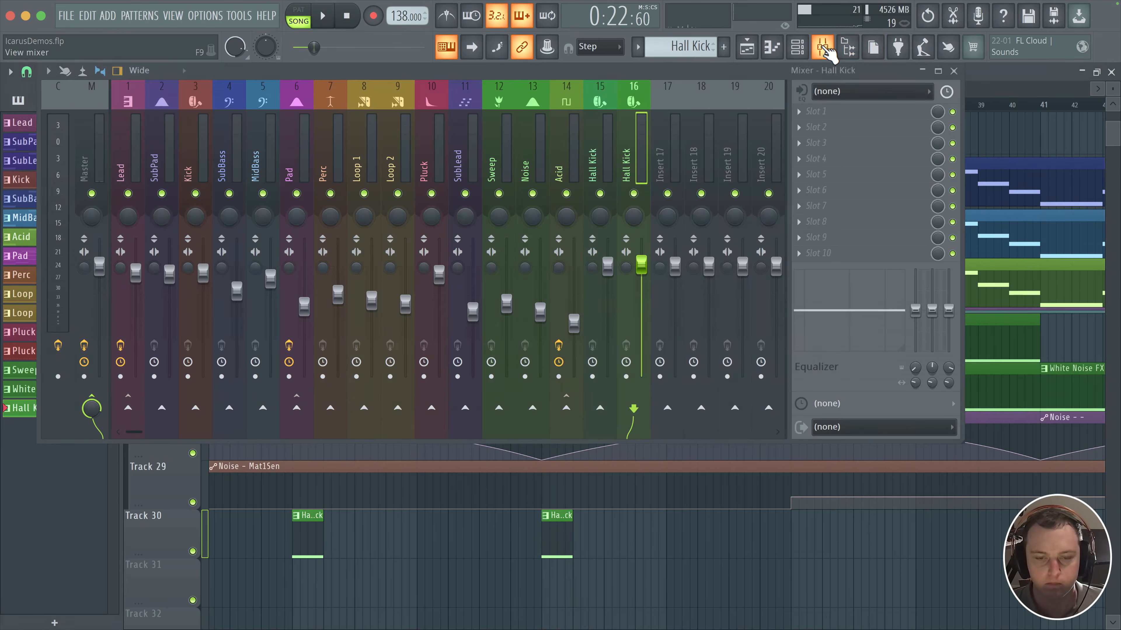
key("F6")
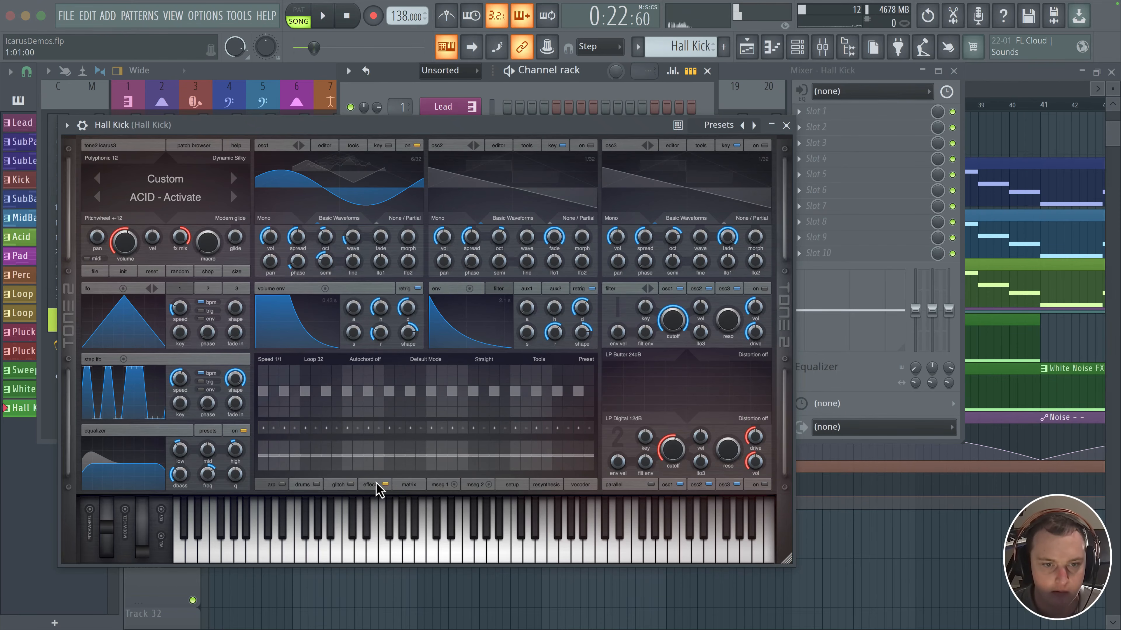
left_click(372, 485)
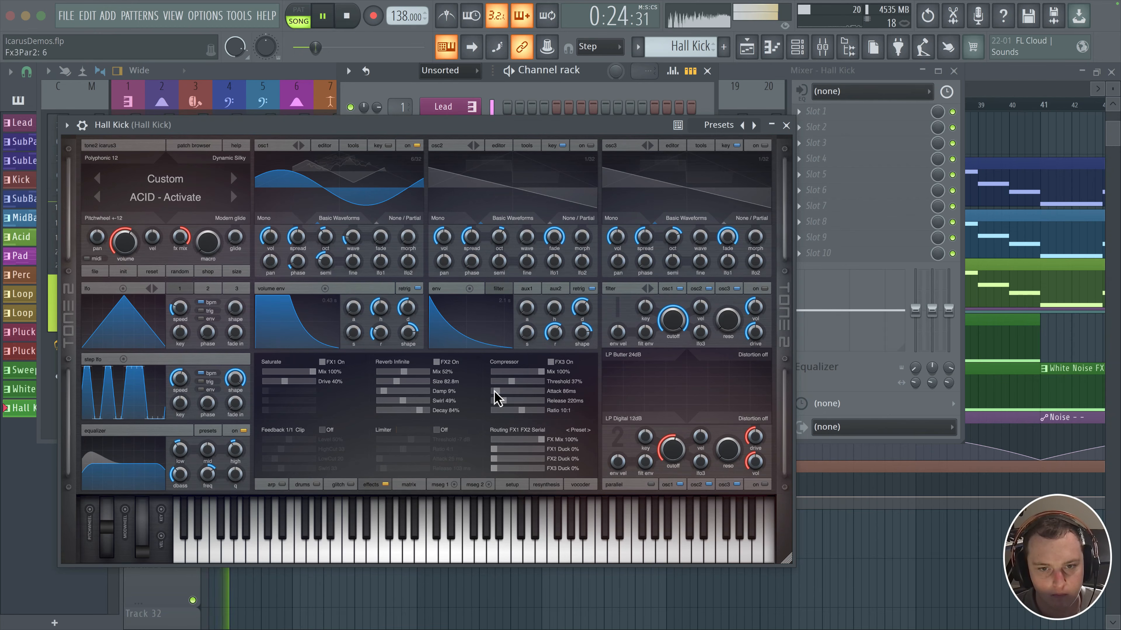
left_click(786, 126)
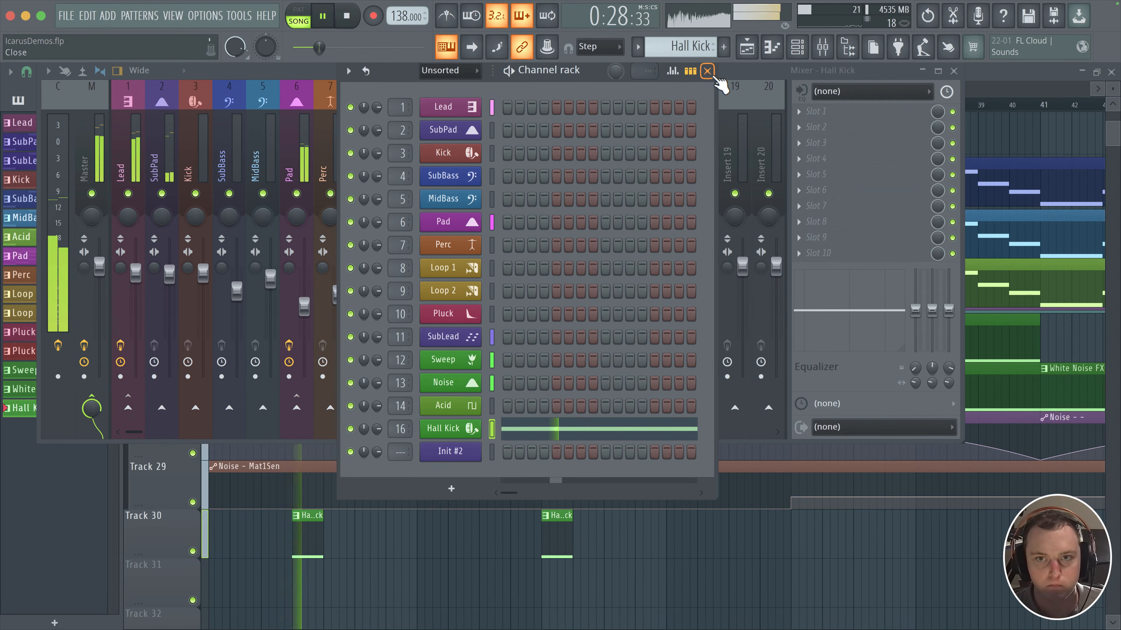
left_click(707, 71)
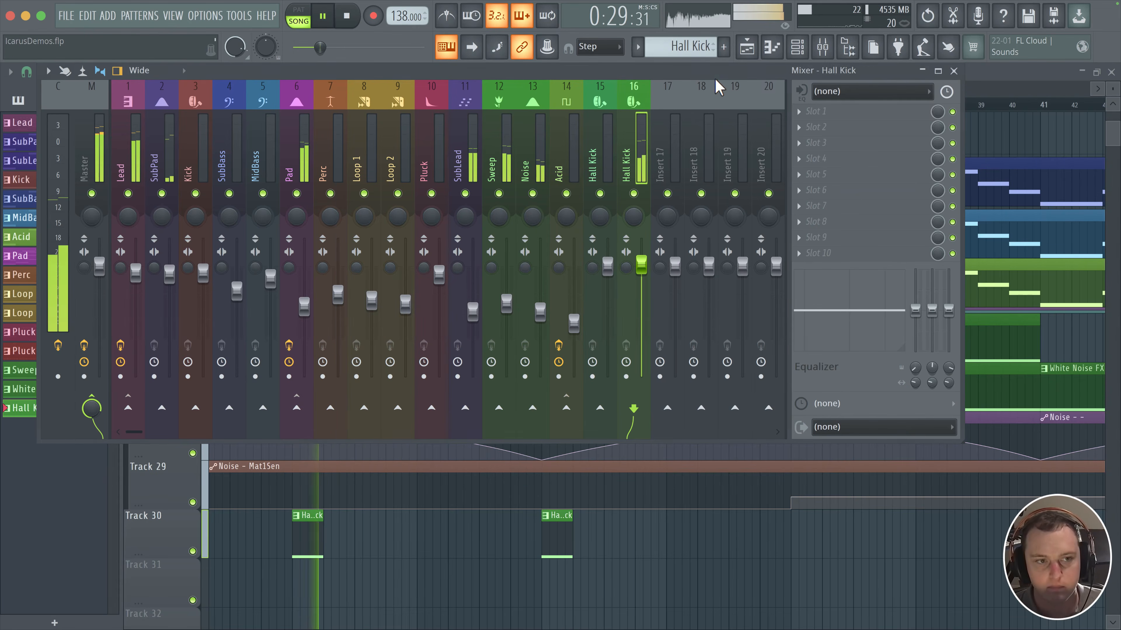
- Examine the Hall Kick clips on Track 30 against the surrounding tracks while the arrangement plays up to bar 25
left_click(954, 70)
scroll(590, 443, "down", 2)
scroll(589, 441, "up", 2)
scroll(590, 443, "down", 5)
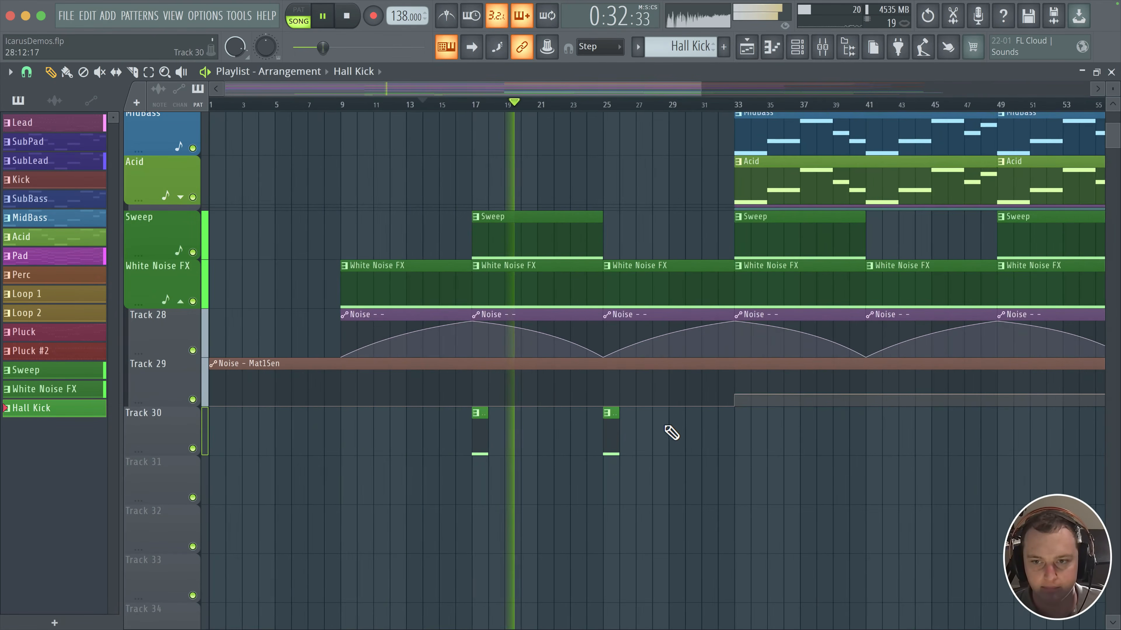
scroll(430, 423, "up", 5)
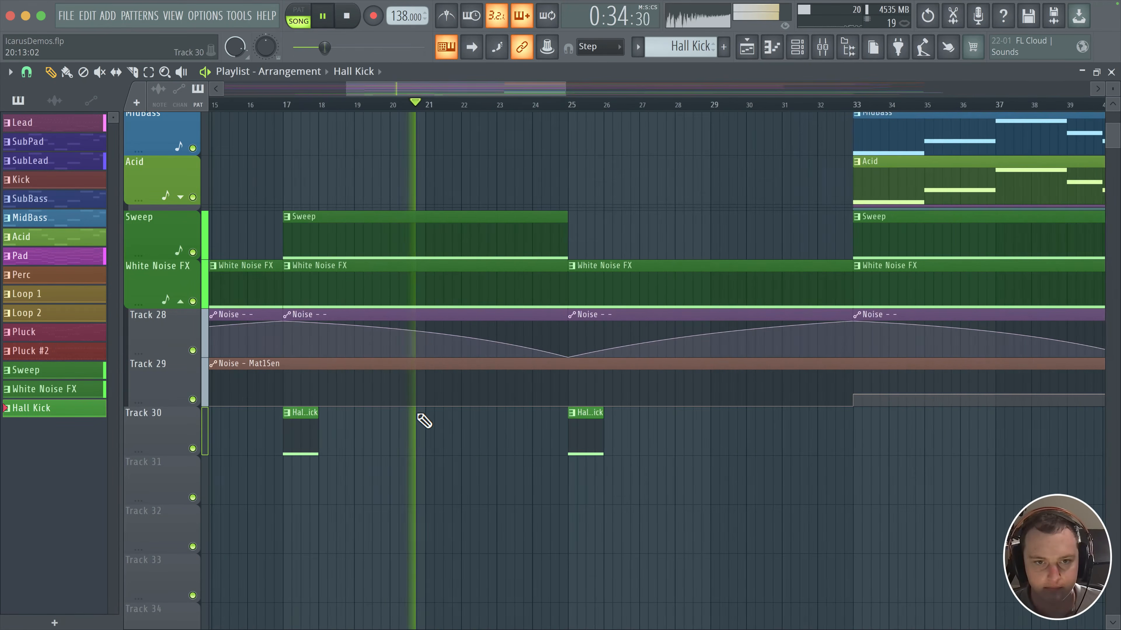
scroll(546, 441, "down", 1)
scroll(547, 441, "down", 1)
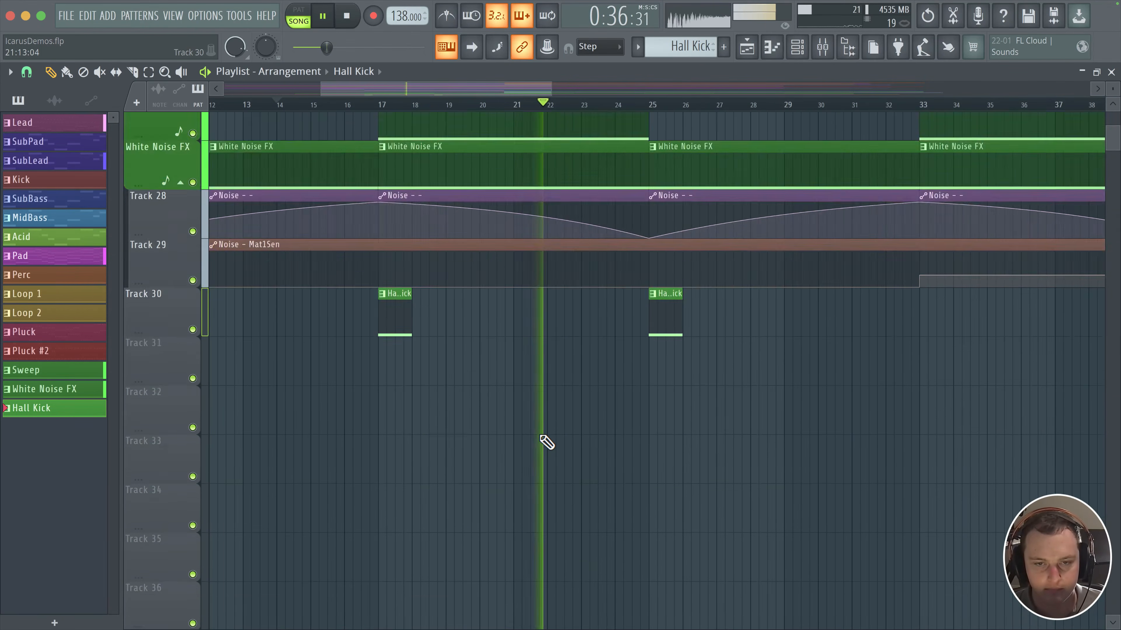
scroll(547, 441, "up", 5)
scroll(546, 442, "down", 2)
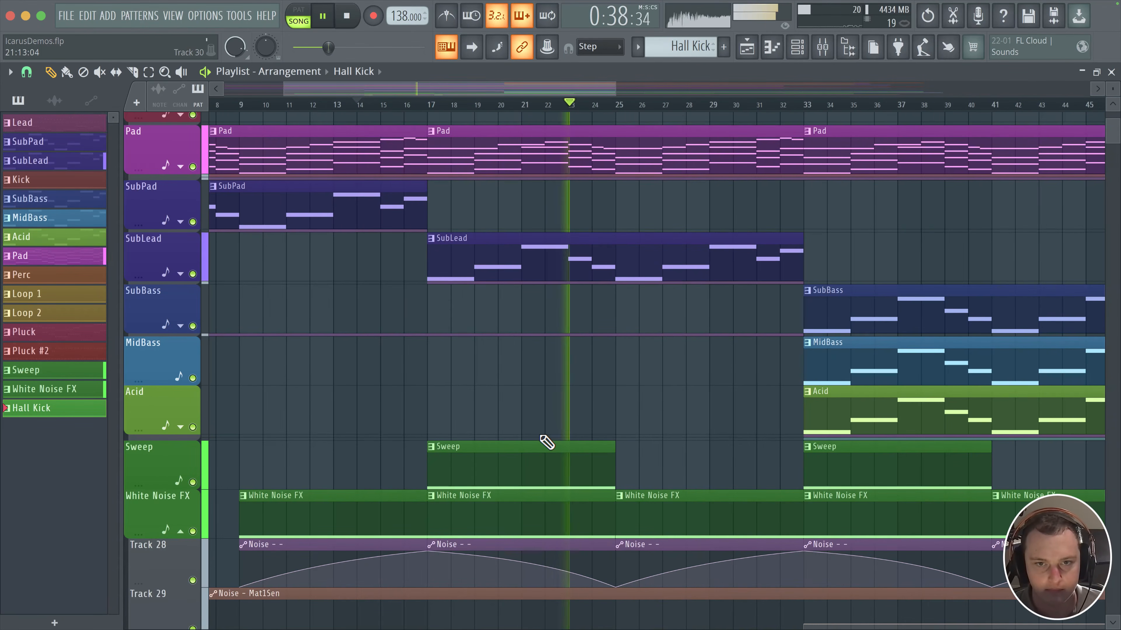
scroll(546, 442, "down", 4)
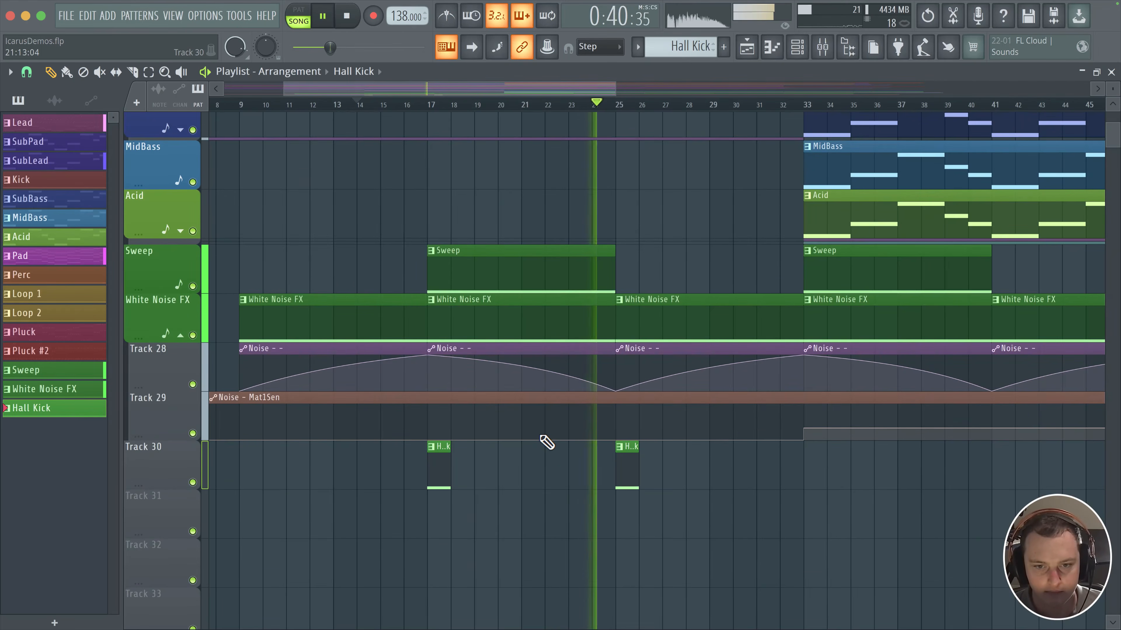
scroll(547, 442, "up", 3)
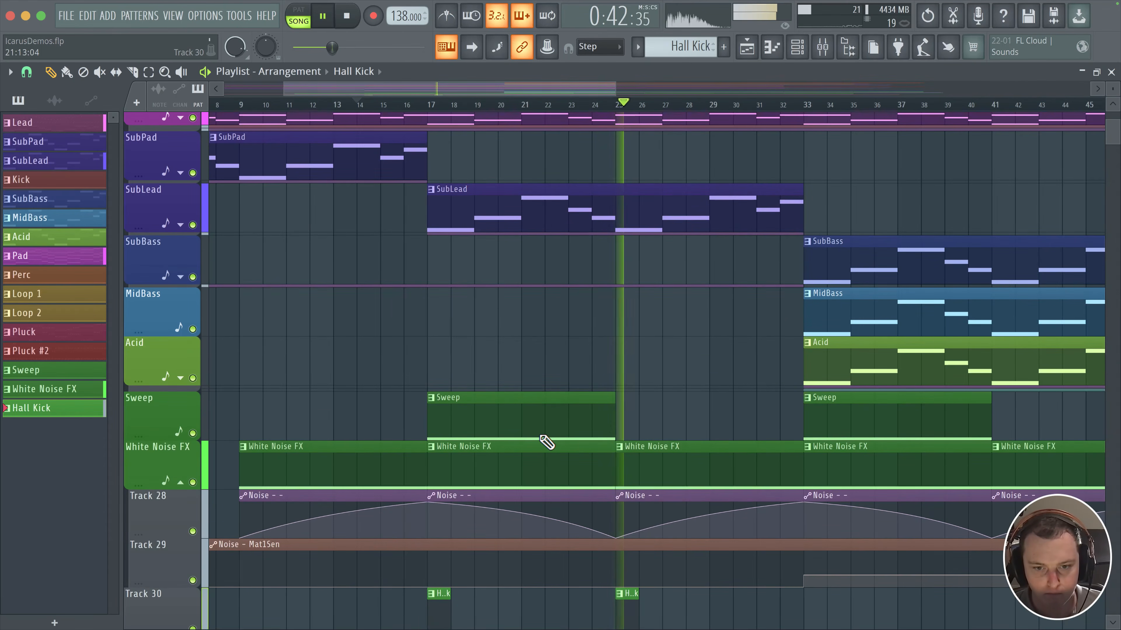
scroll(546, 441, "down", 3)
- Check the Hall Kick's level in the mixer and its channel in the channel rack during playback
left_click(838, 53)
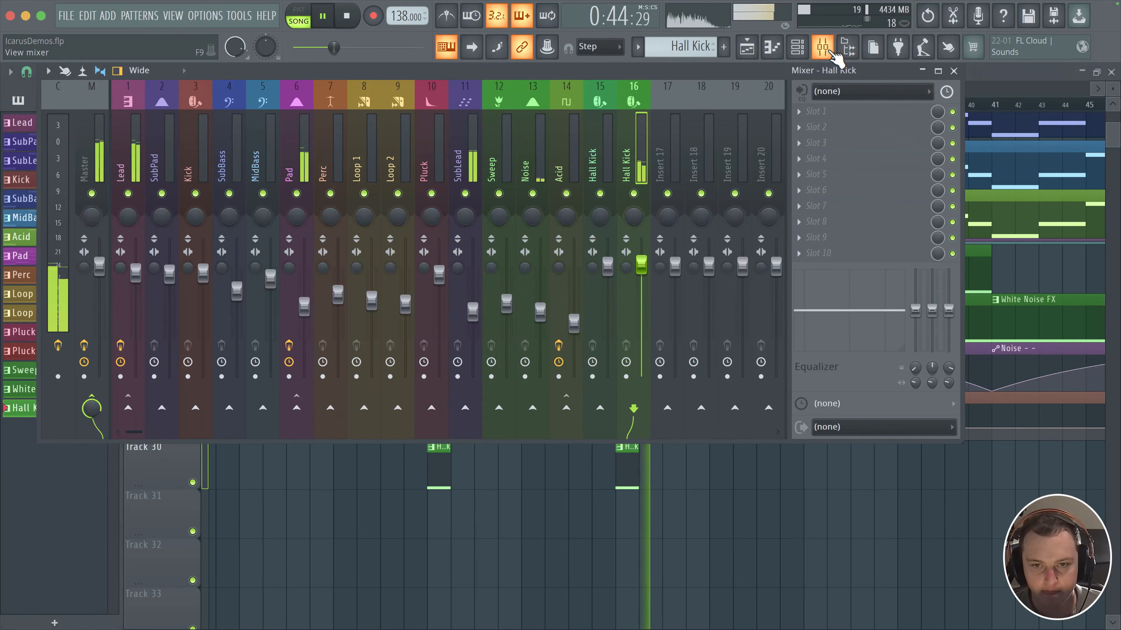
left_click(800, 47)
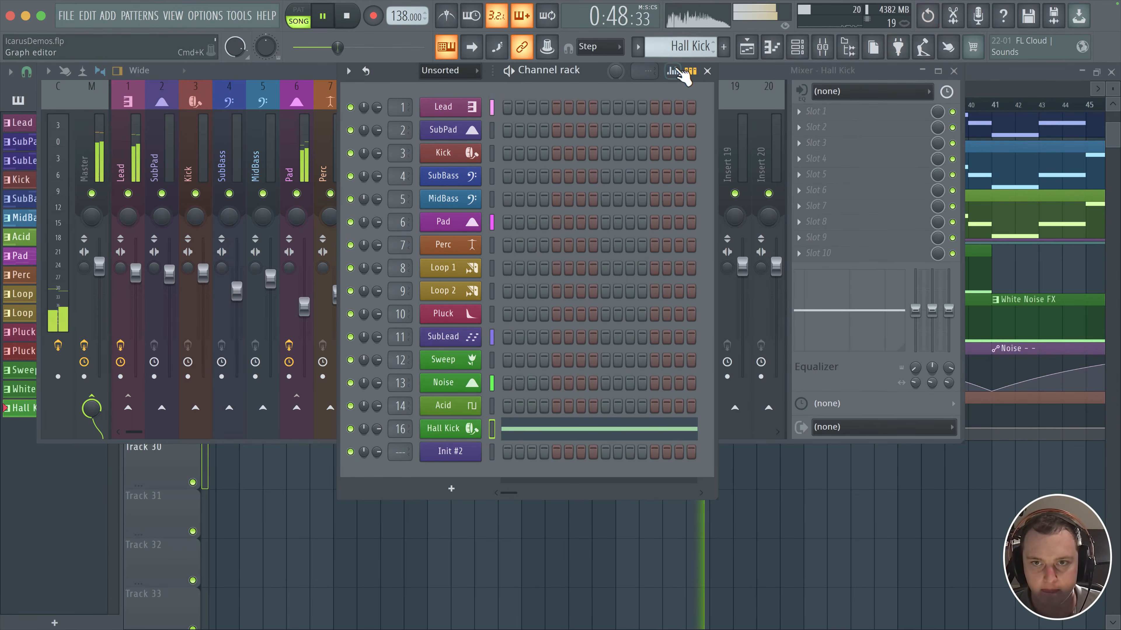
left_click(707, 71)
left_click(954, 71)
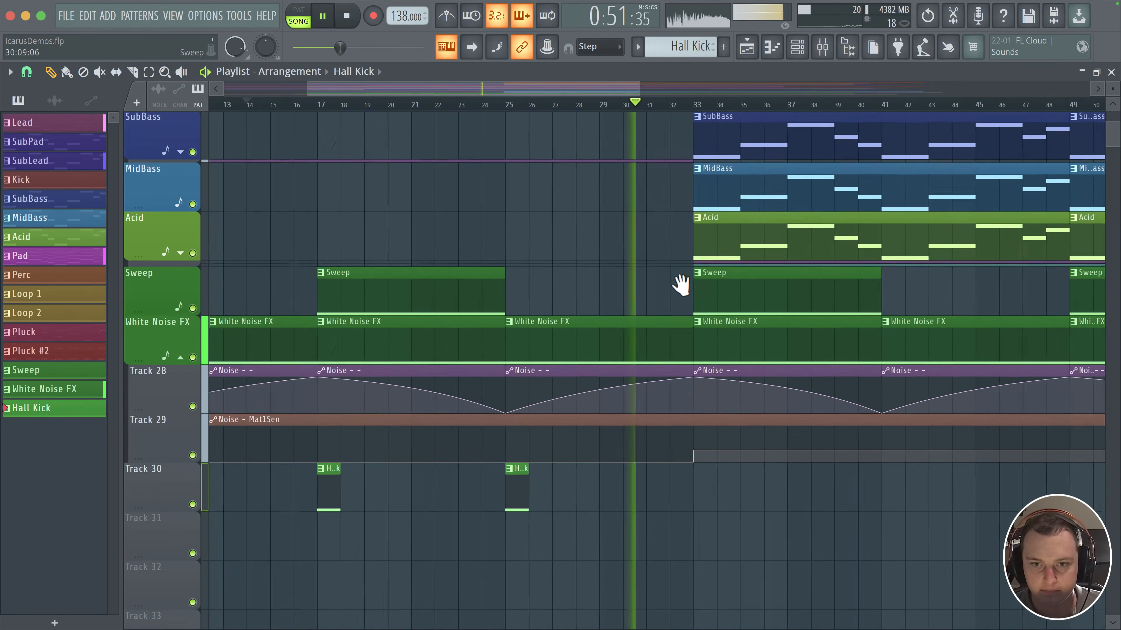
- Listen to the arrangement past the bass and Acid entry at bar 33, and stop playback
left_click_drag(680, 285, 686, 295)
scroll(686, 289, "down", 3)
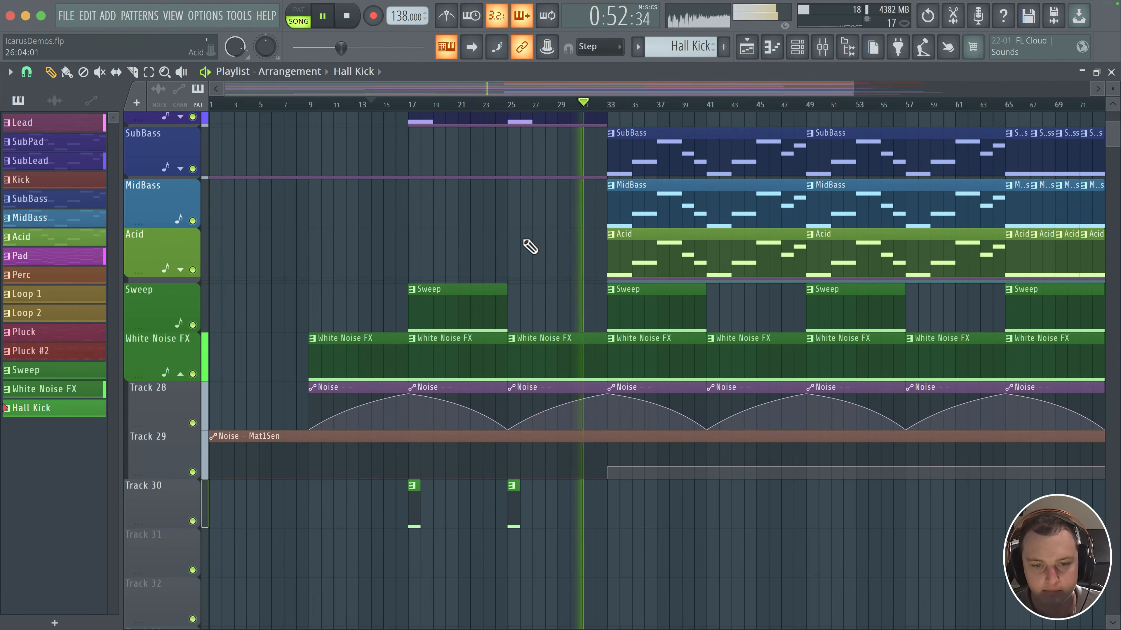
scroll(415, 254, "up", 2)
left_click_drag(372, 239, 436, 247)
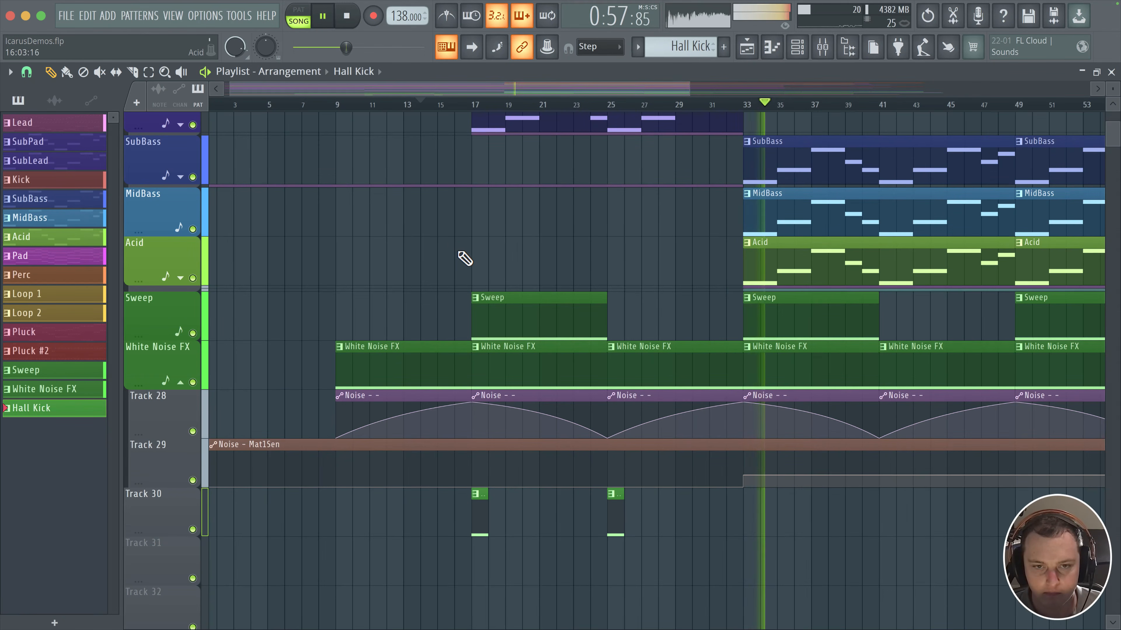
key("space")
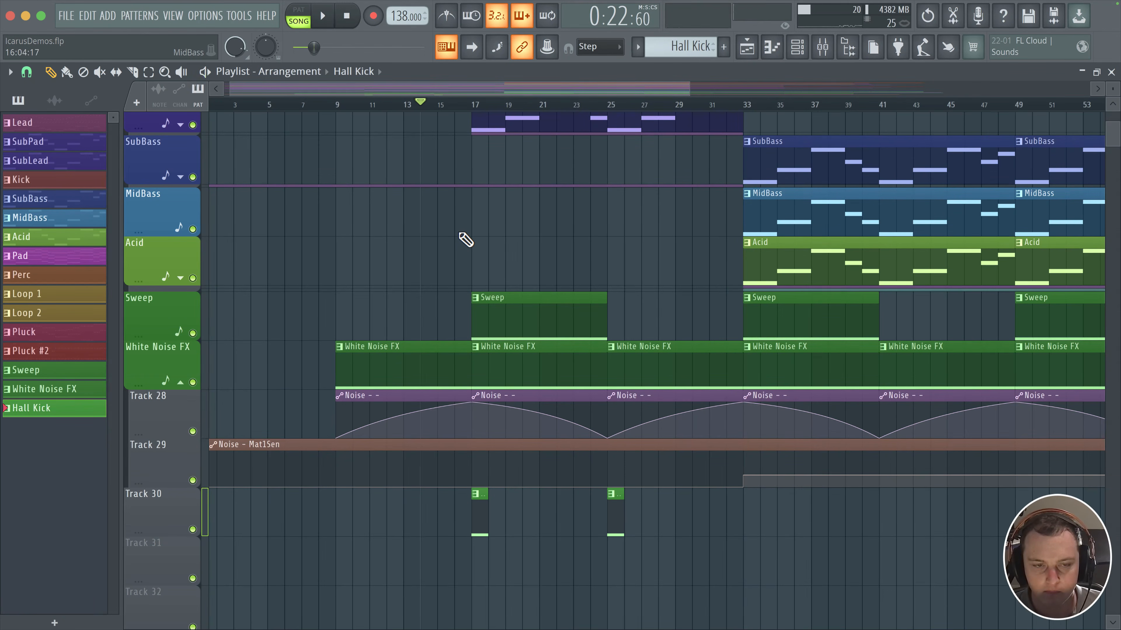